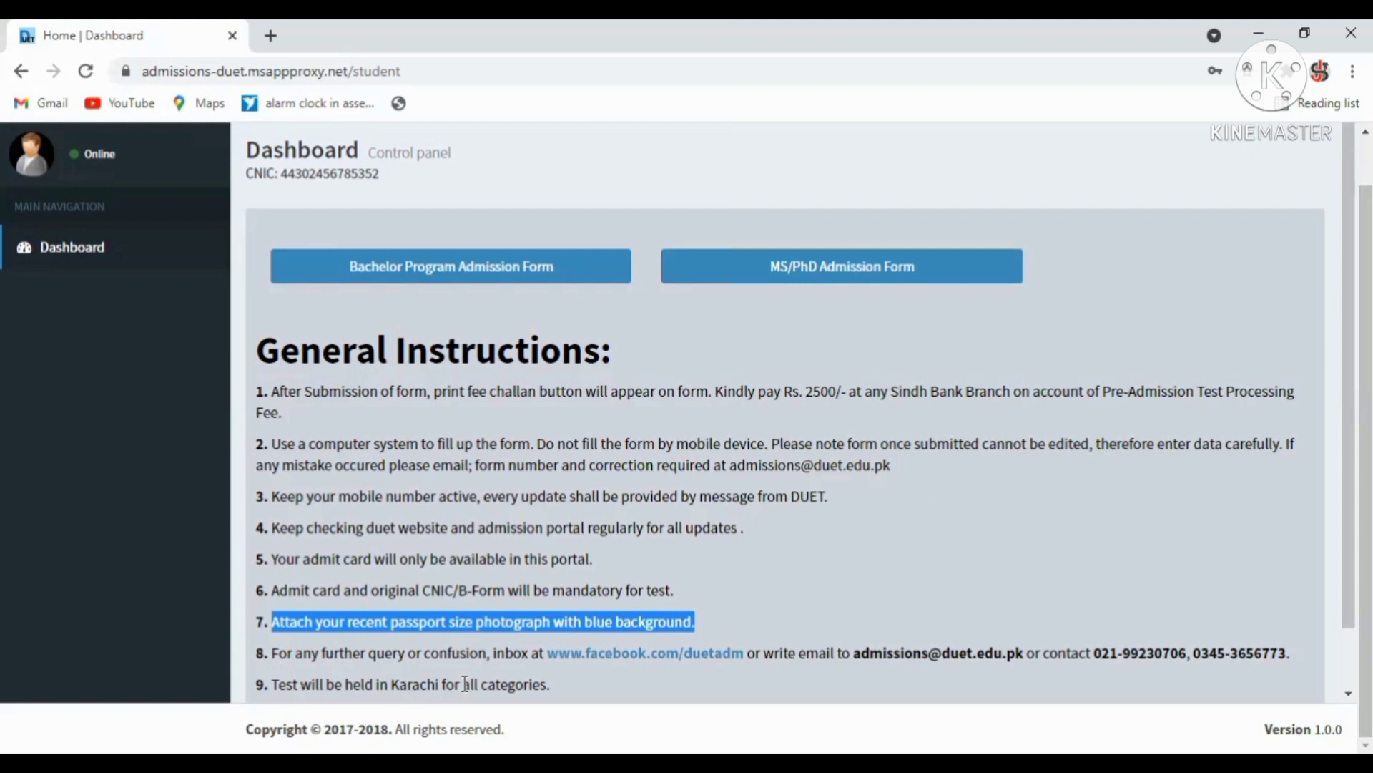
Open the Bachelor Program Admission Form from the student dashboard.
scroll(787, 429, up, 1)
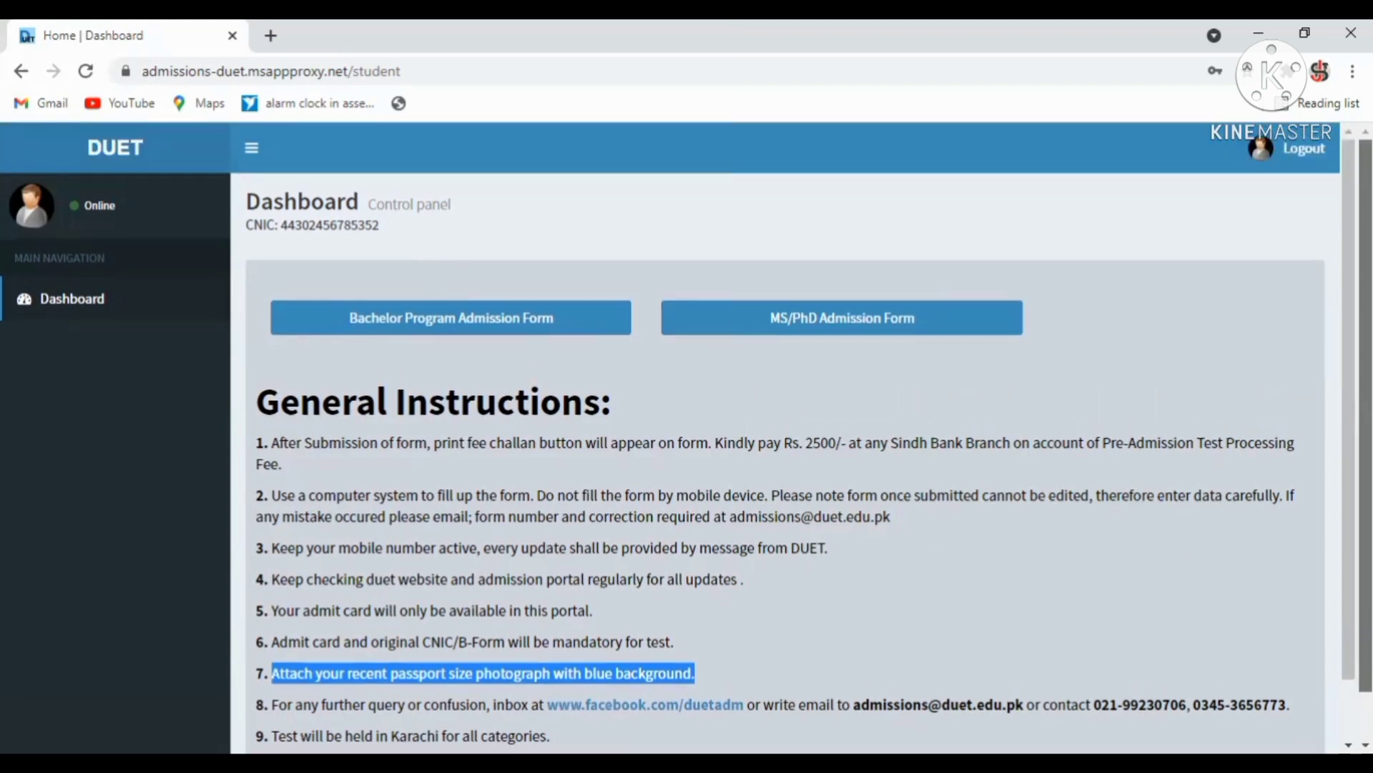
click(480, 315)
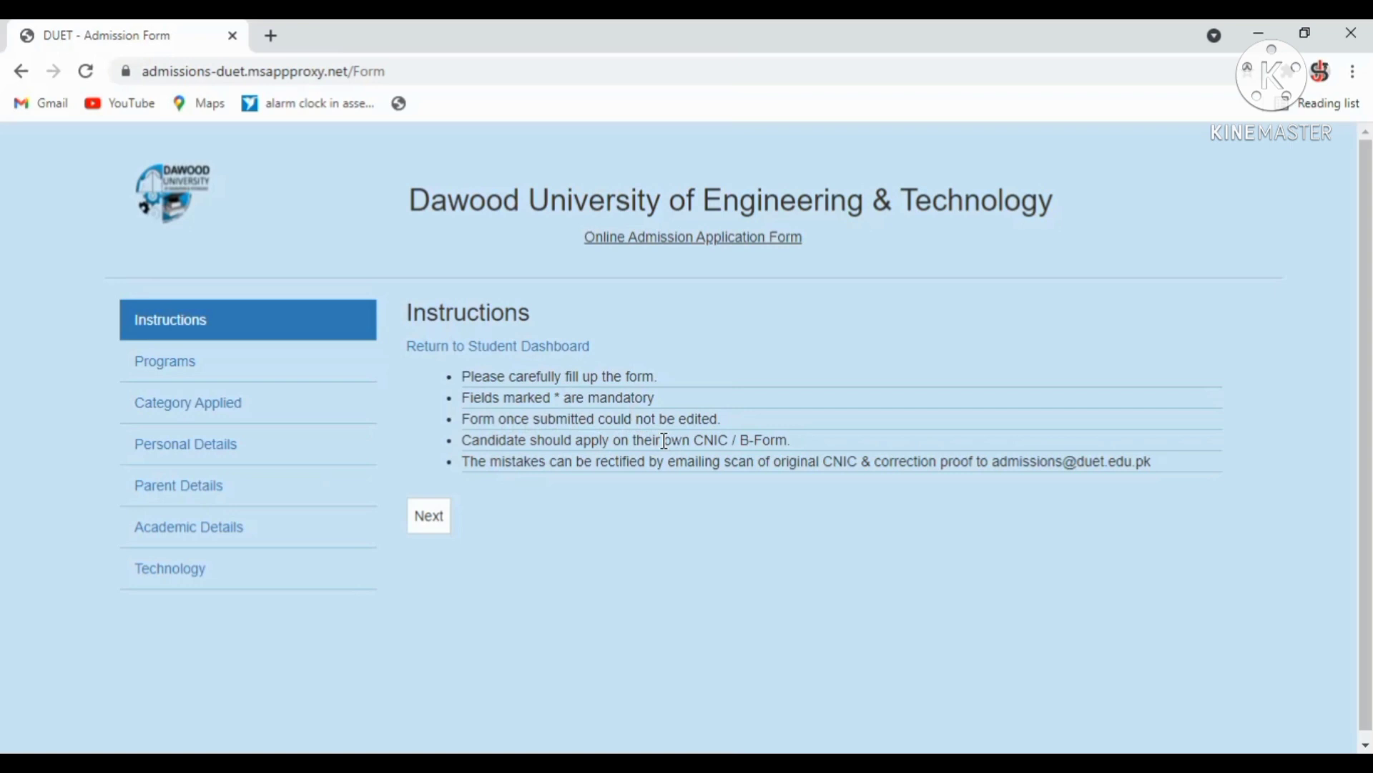
Choose BS Program with the Sindh Domicile (BS) category and continue to Personal Details.
click(432, 521)
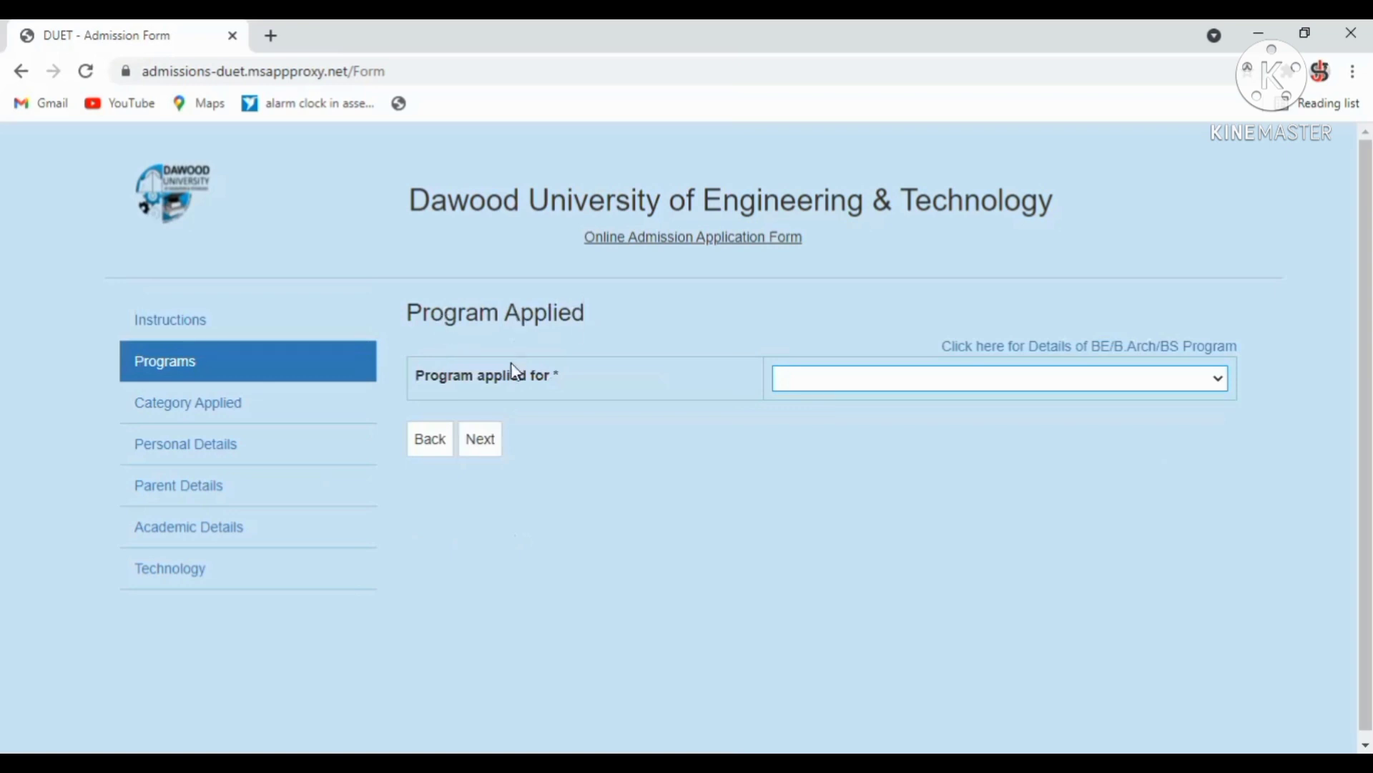
click(970, 383)
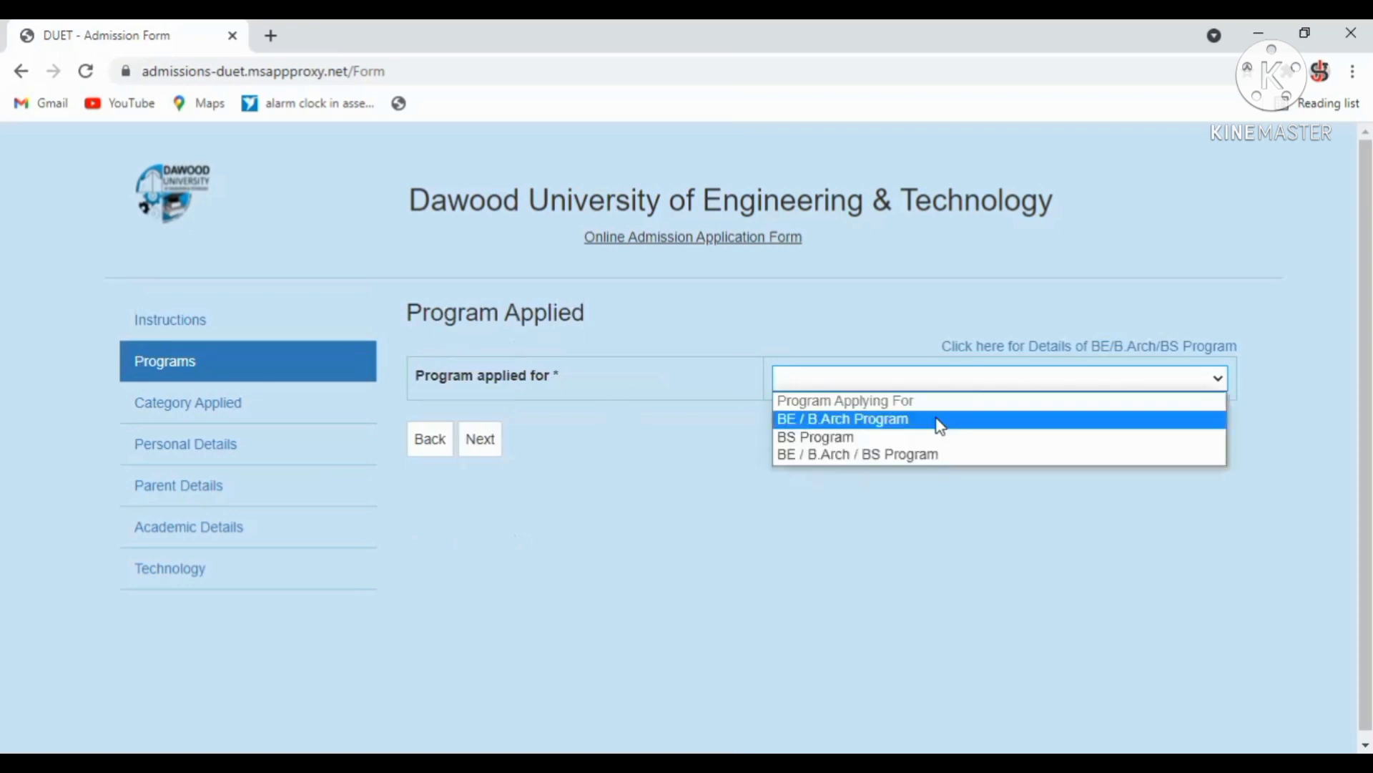
click(921, 445)
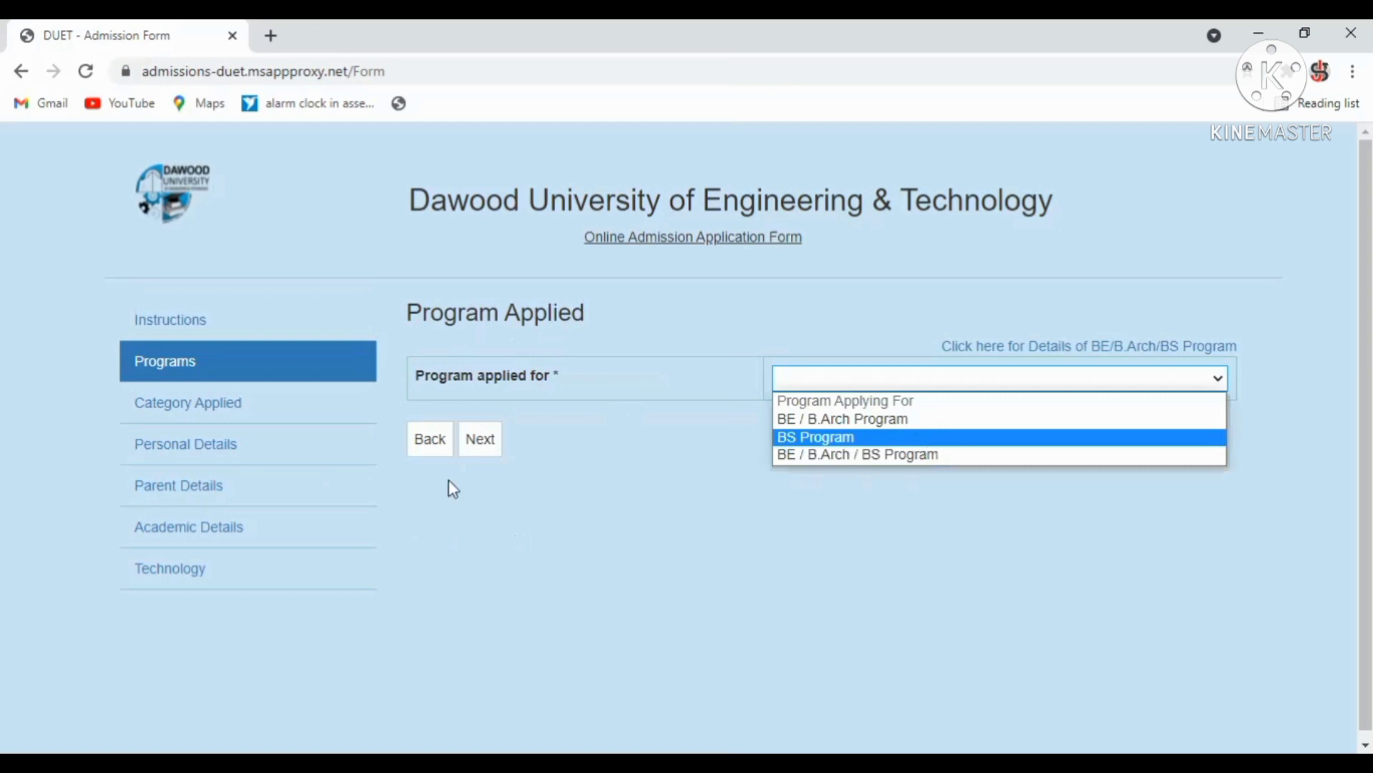
click(479, 440)
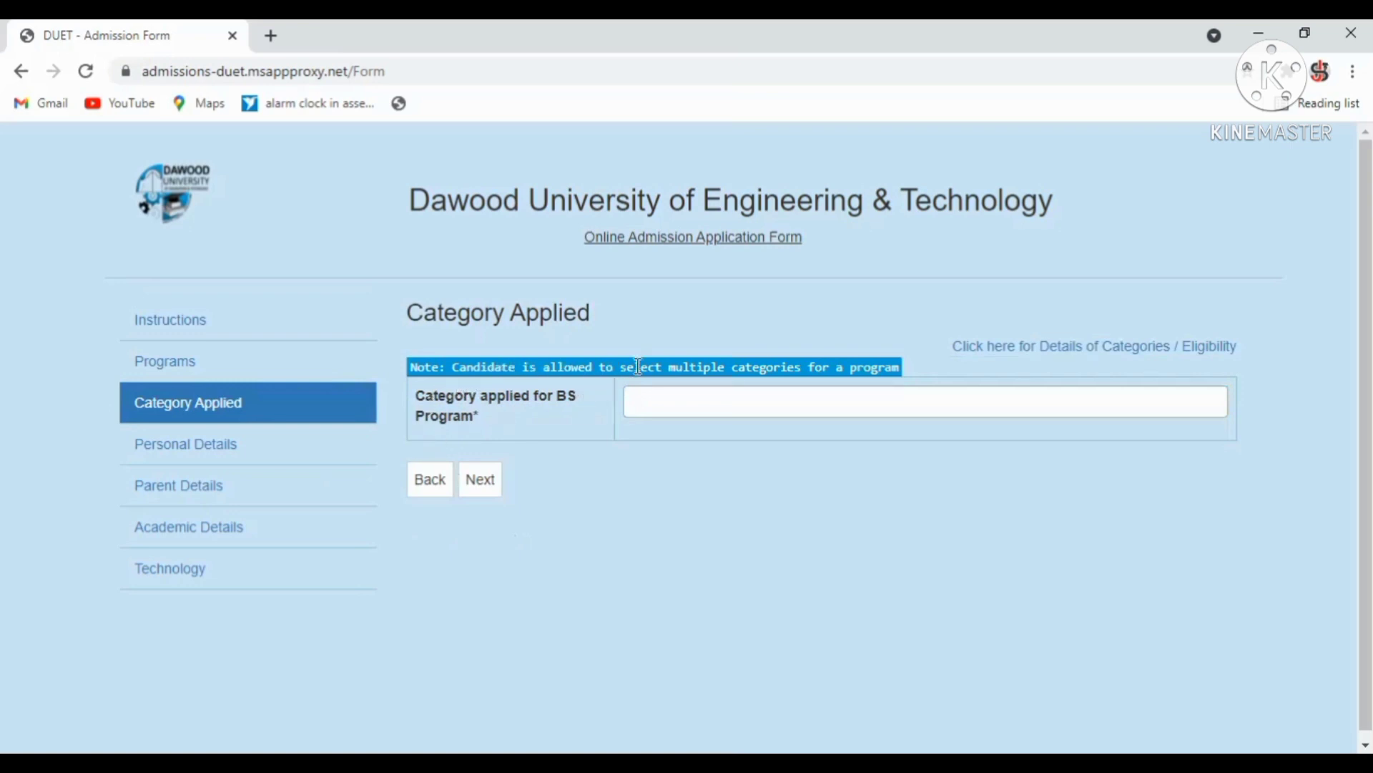
click(740, 404)
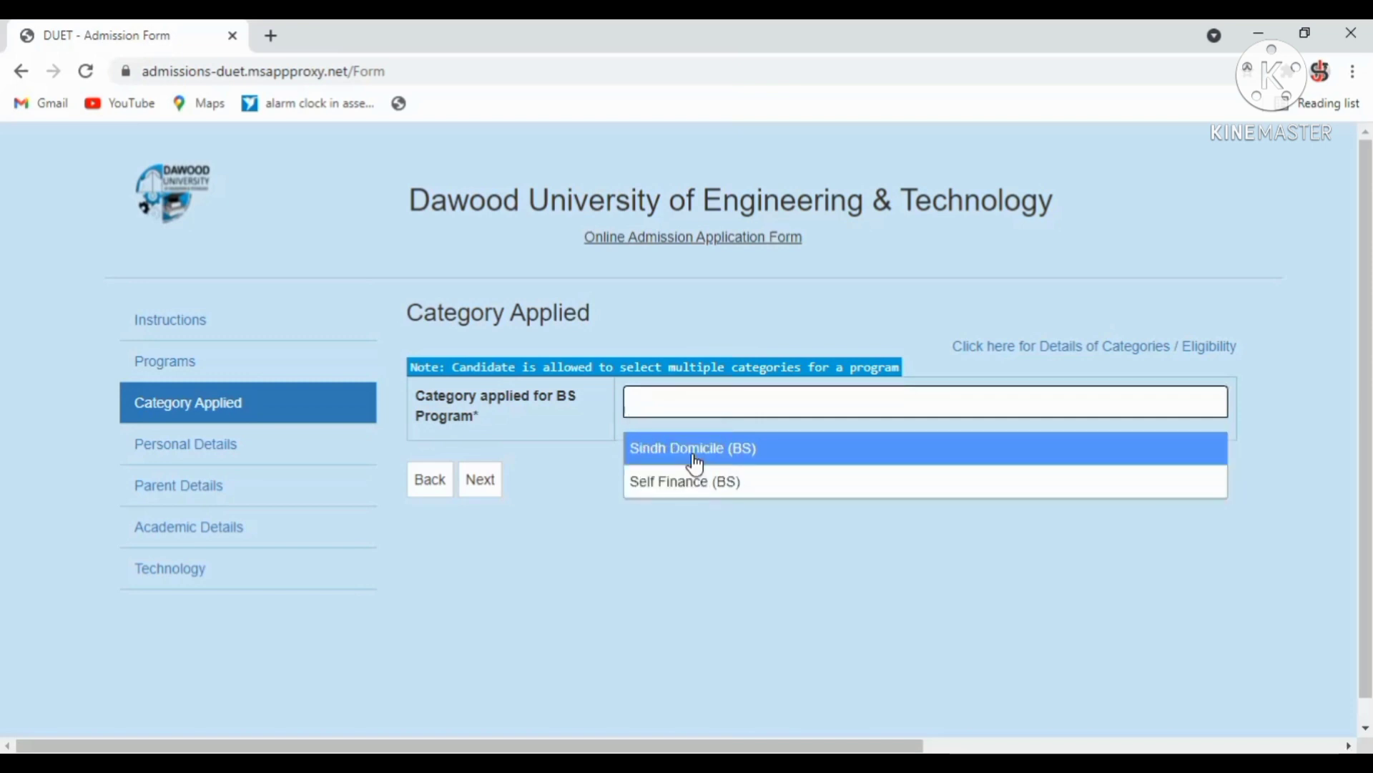
click(695, 451)
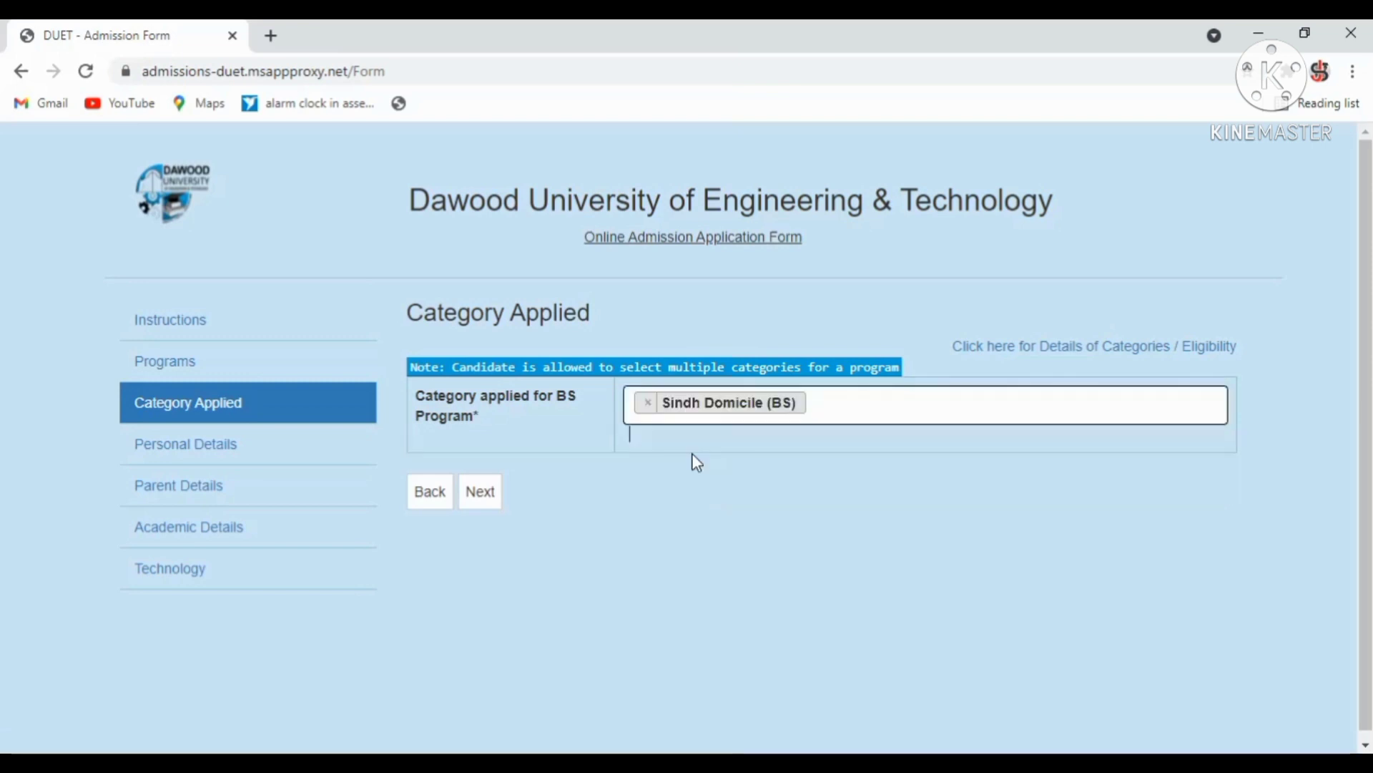
click(496, 500)
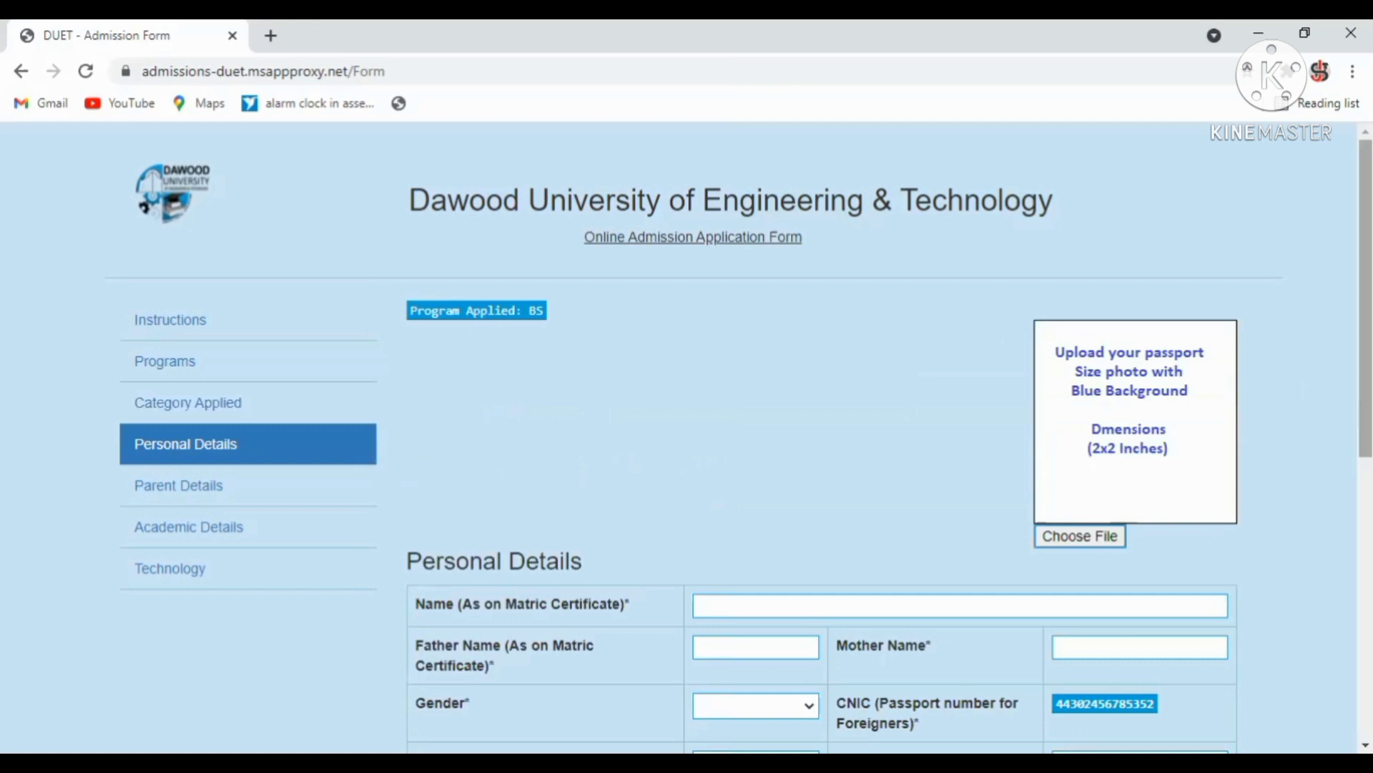
Upload FILE237 from Documents as the passport-size photo.
scroll(1174, 467, down, 2)
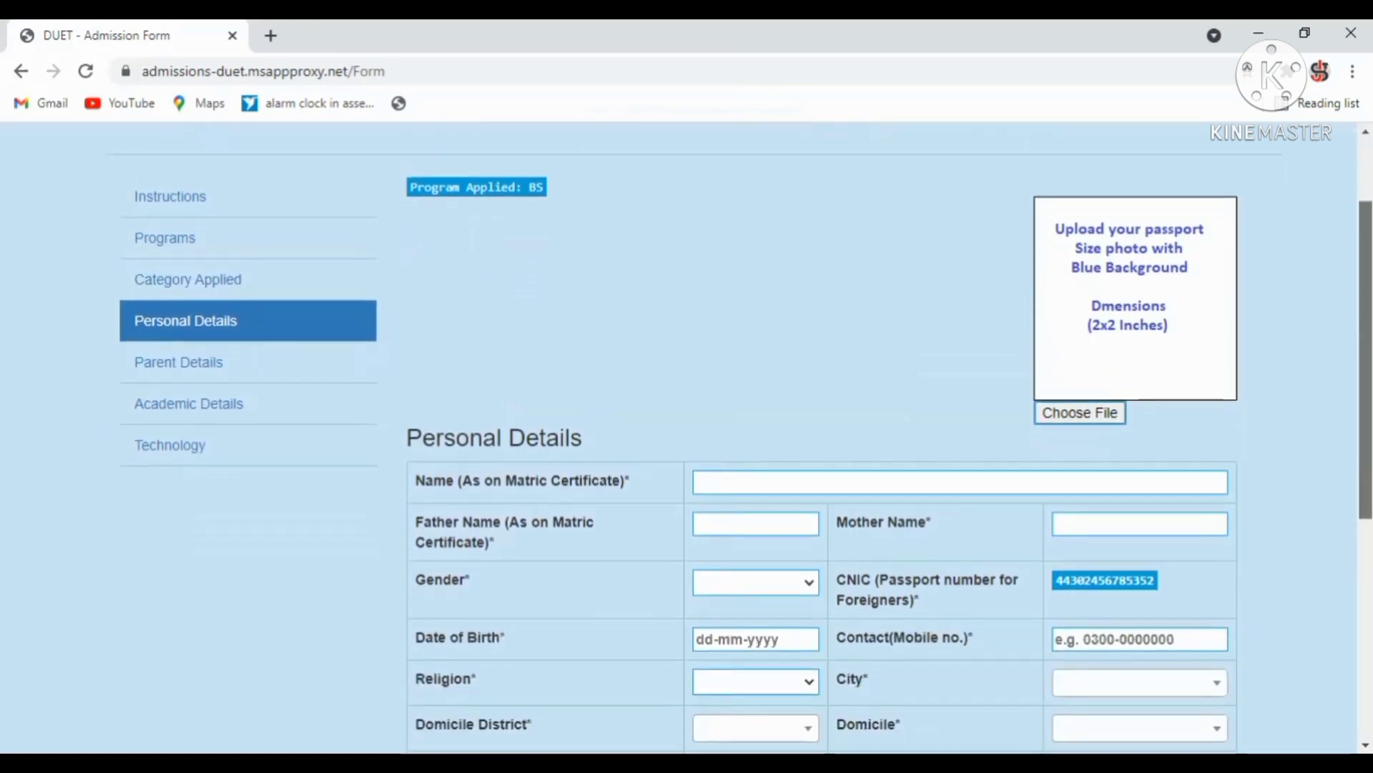
click(1092, 407)
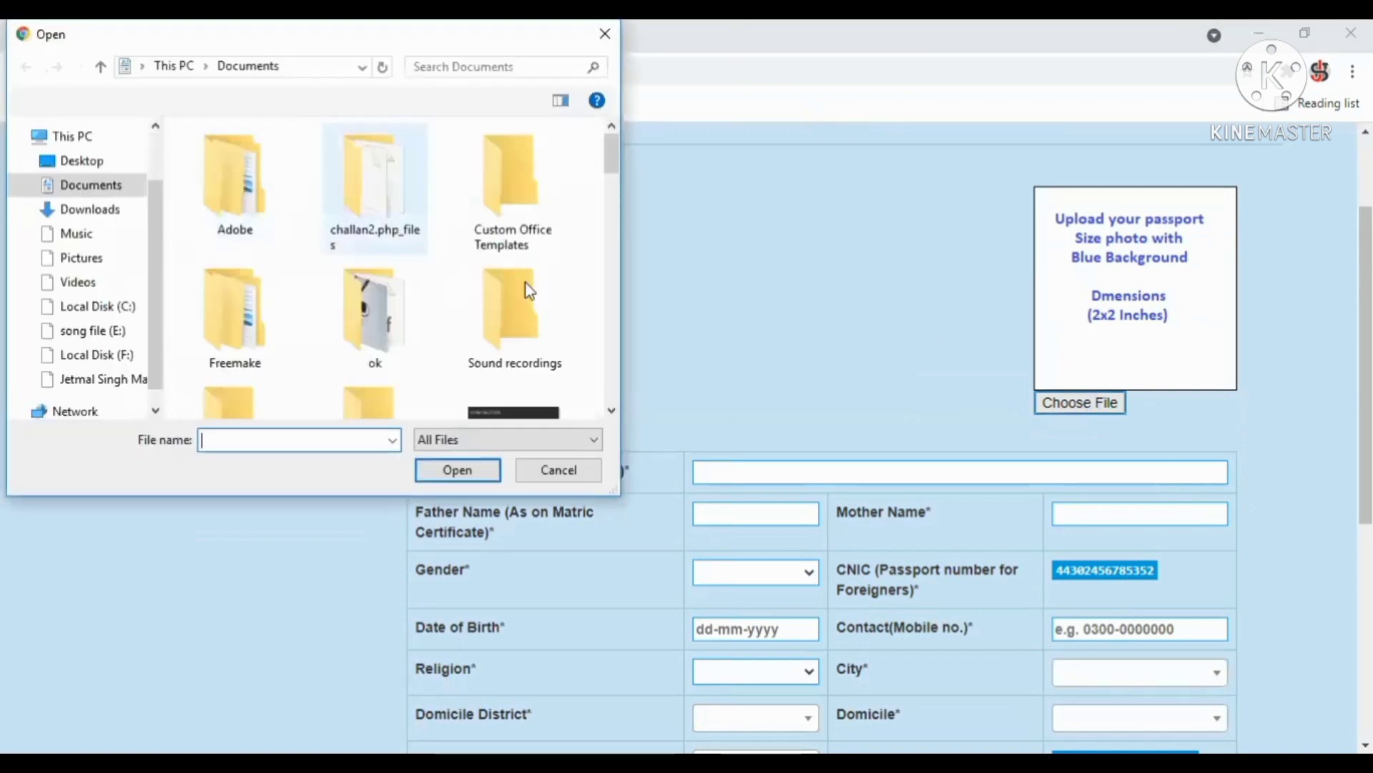
drag(613, 166, 613, 202)
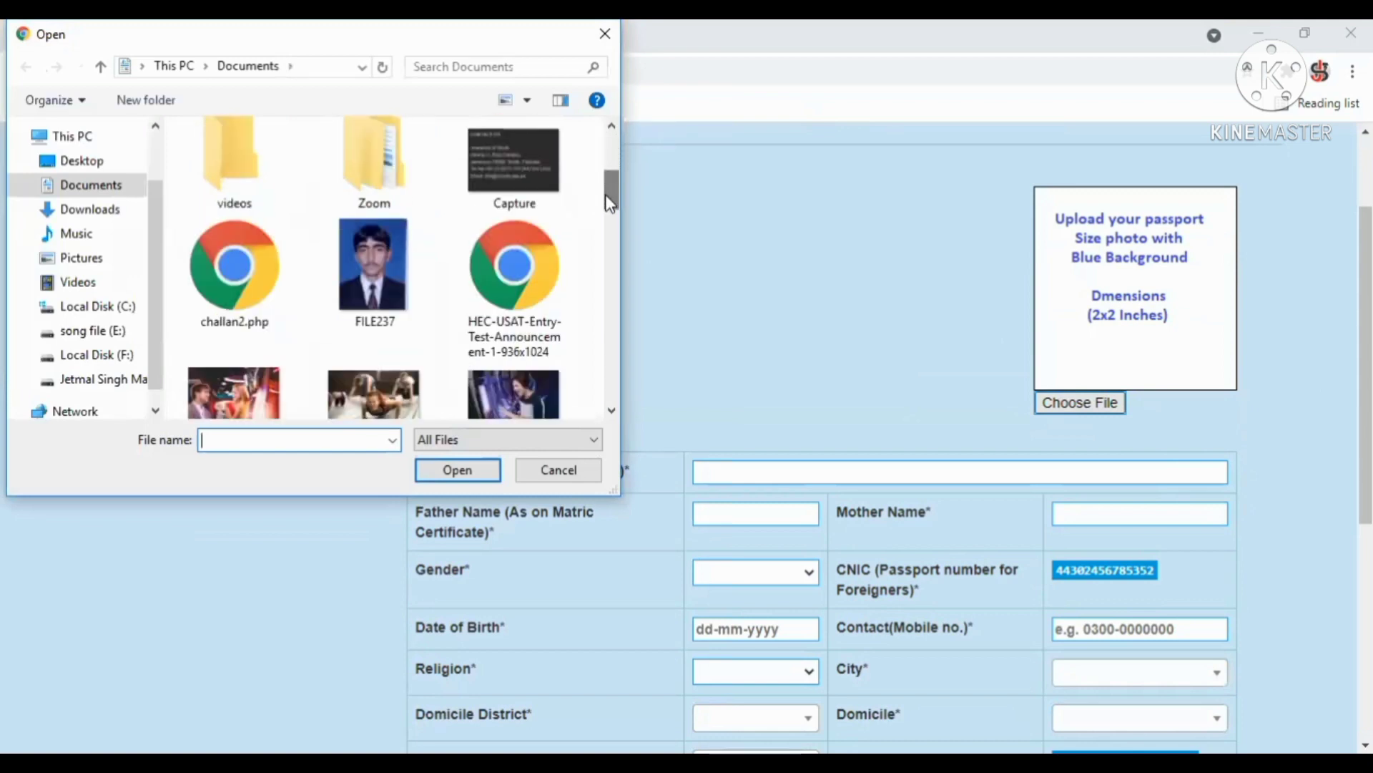
click(360, 317)
double_click(358, 315)
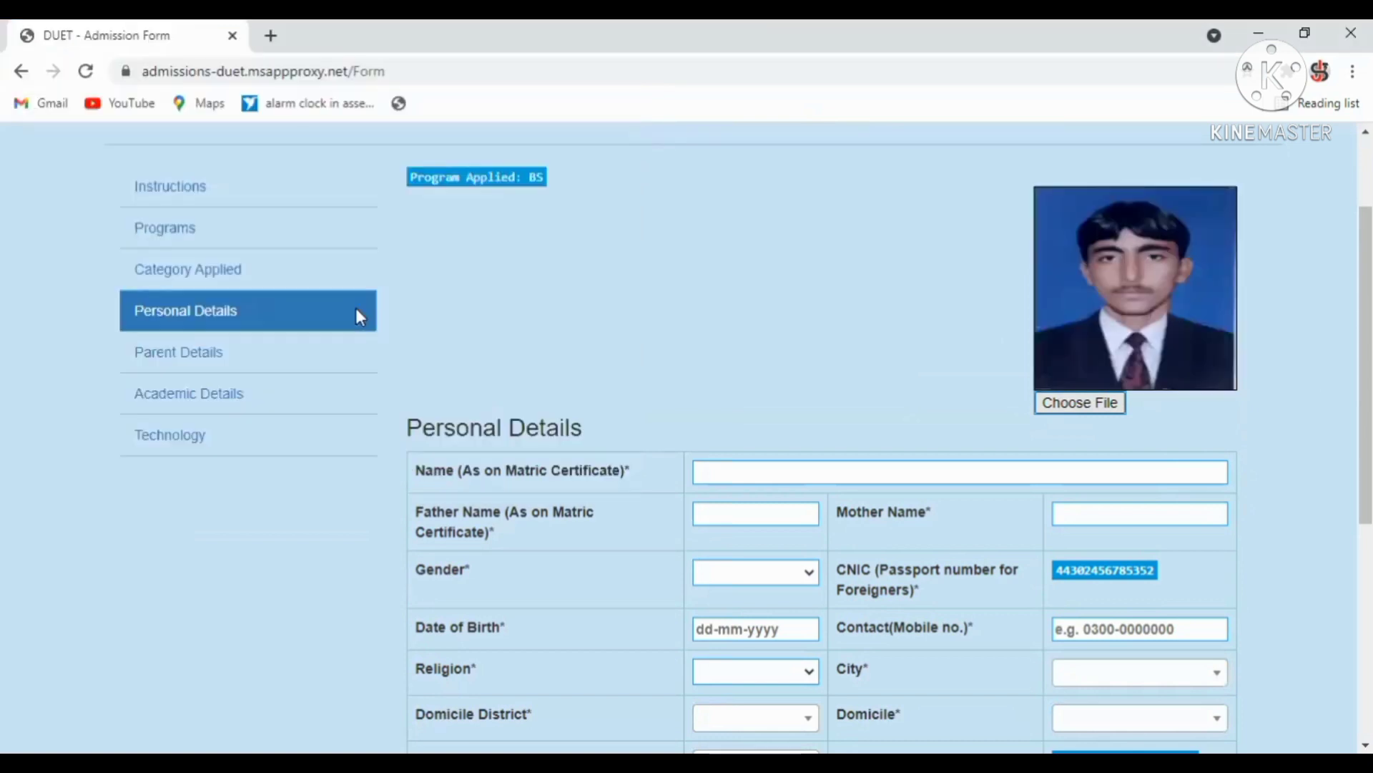
scroll(1257, 317, down, 3)
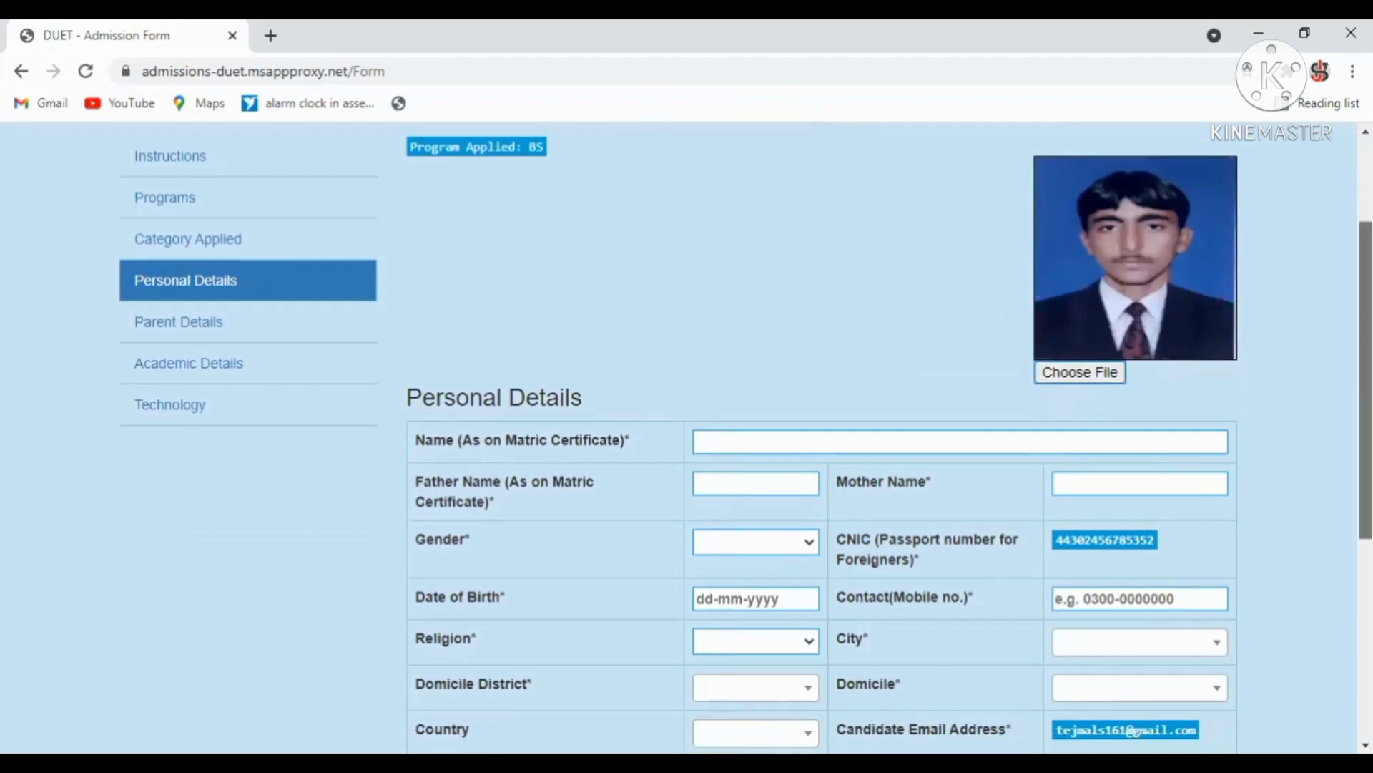
scroll(944, 311, down, 2)
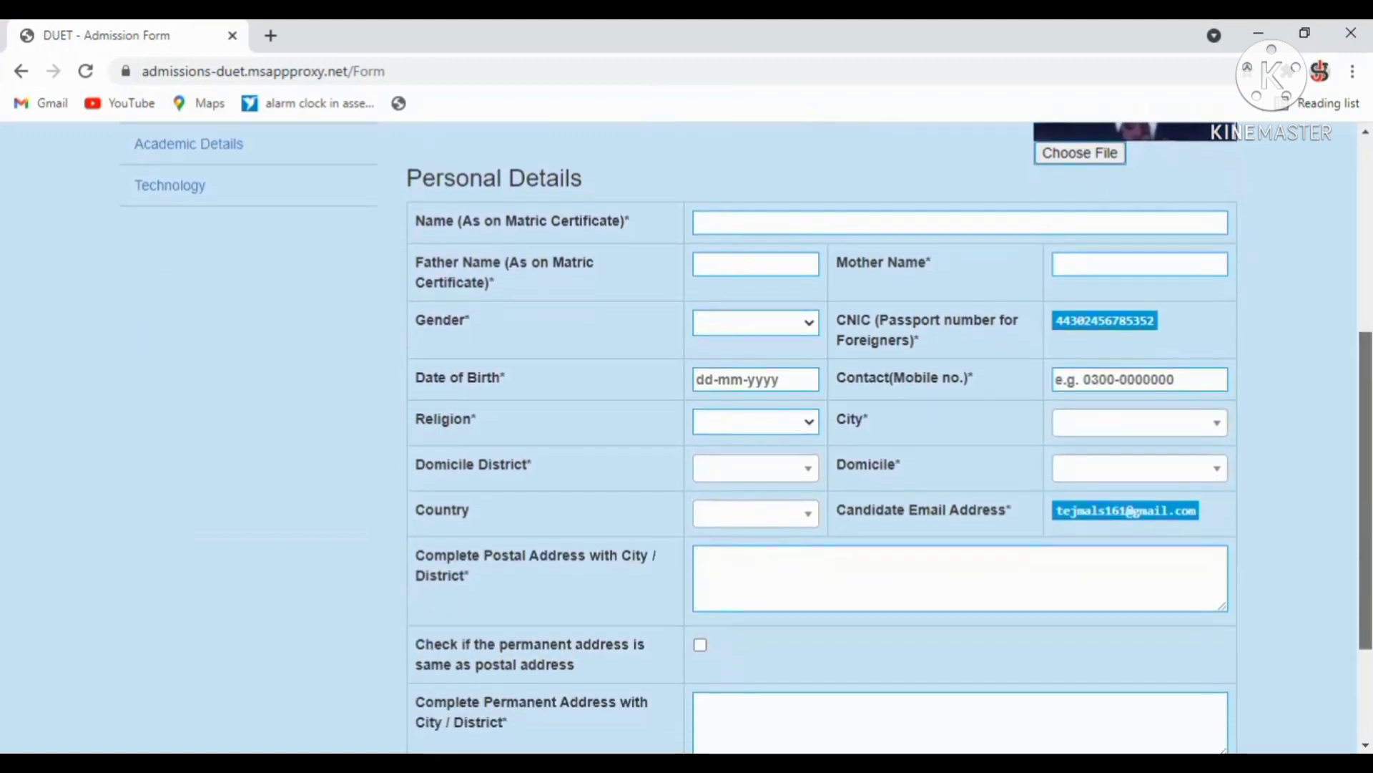
Fill the applicant's and father's names from saved suggestions and enter the mother name.
click(740, 215)
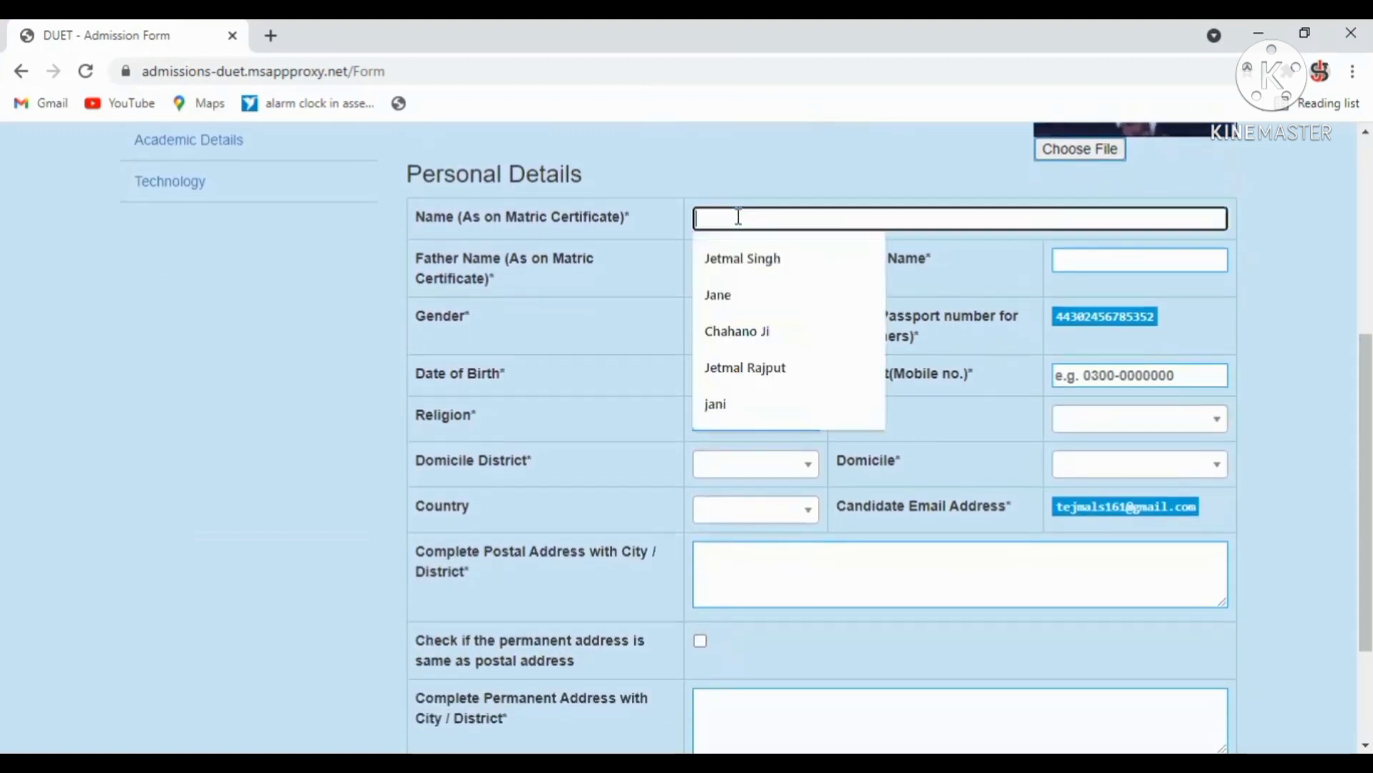
click(734, 265)
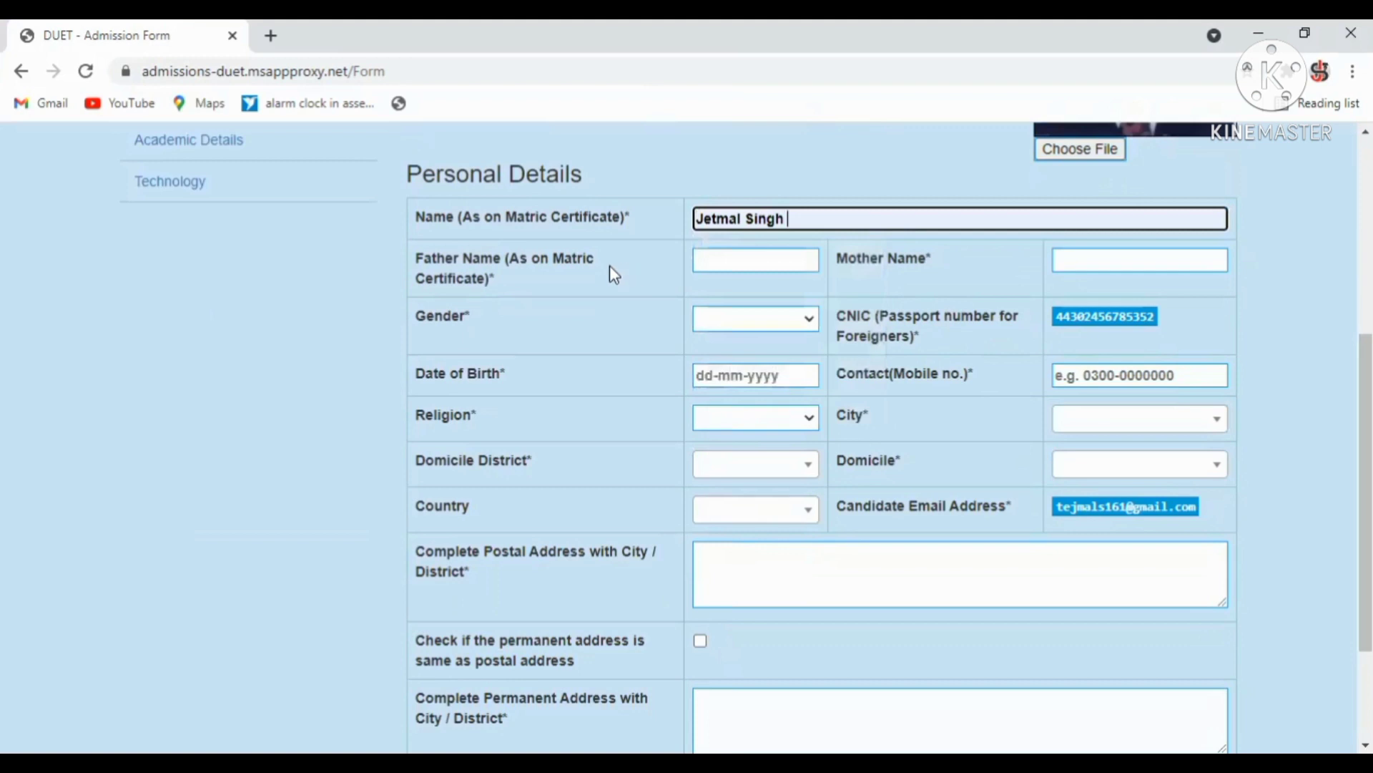
click(710, 262)
click(708, 290)
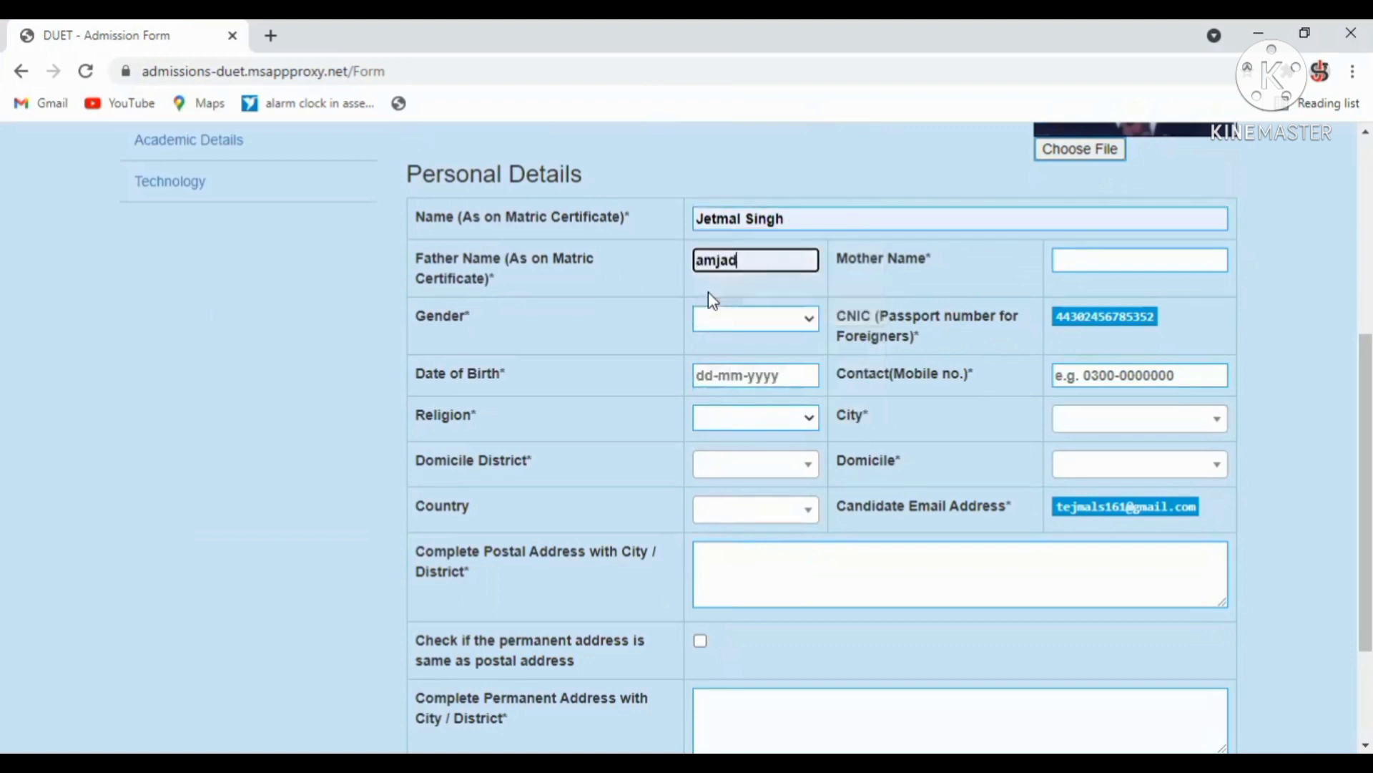
click(1113, 257)
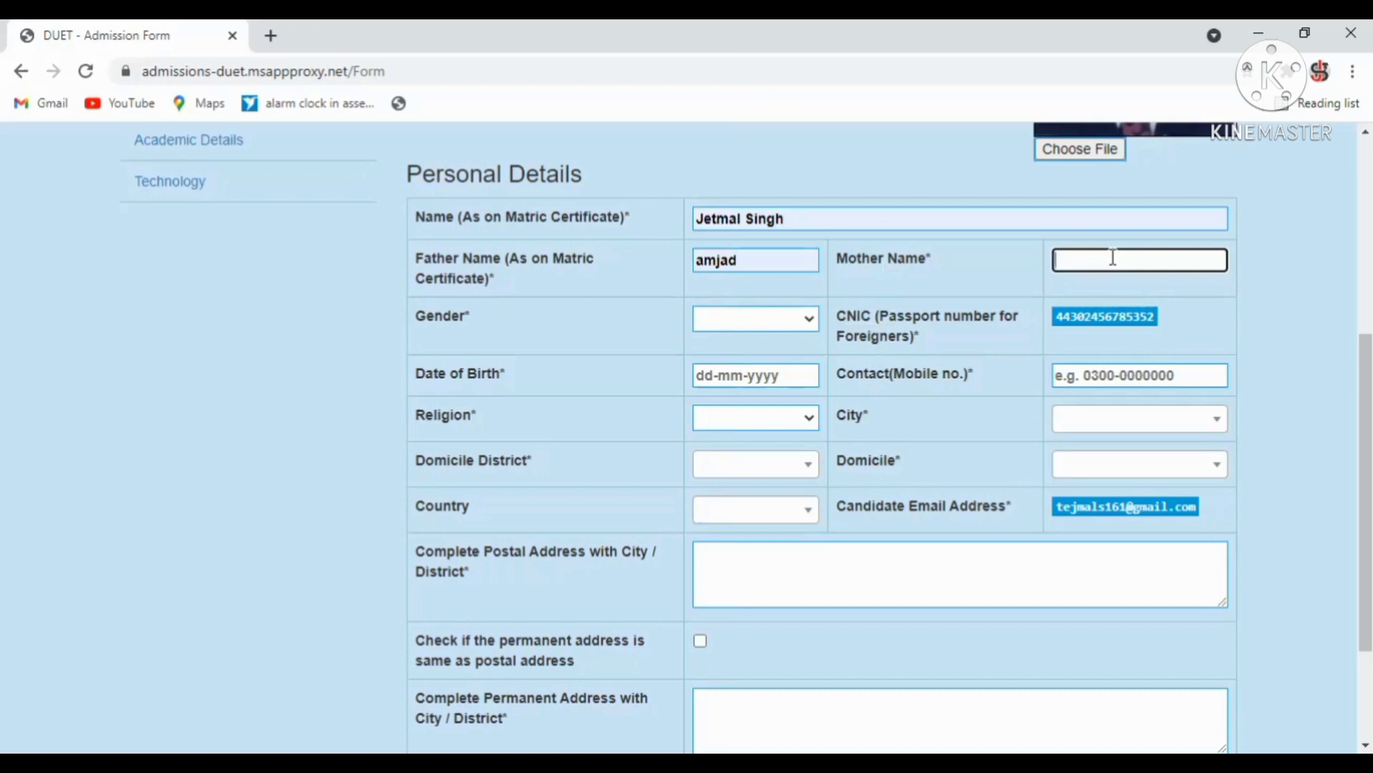
click(763, 319)
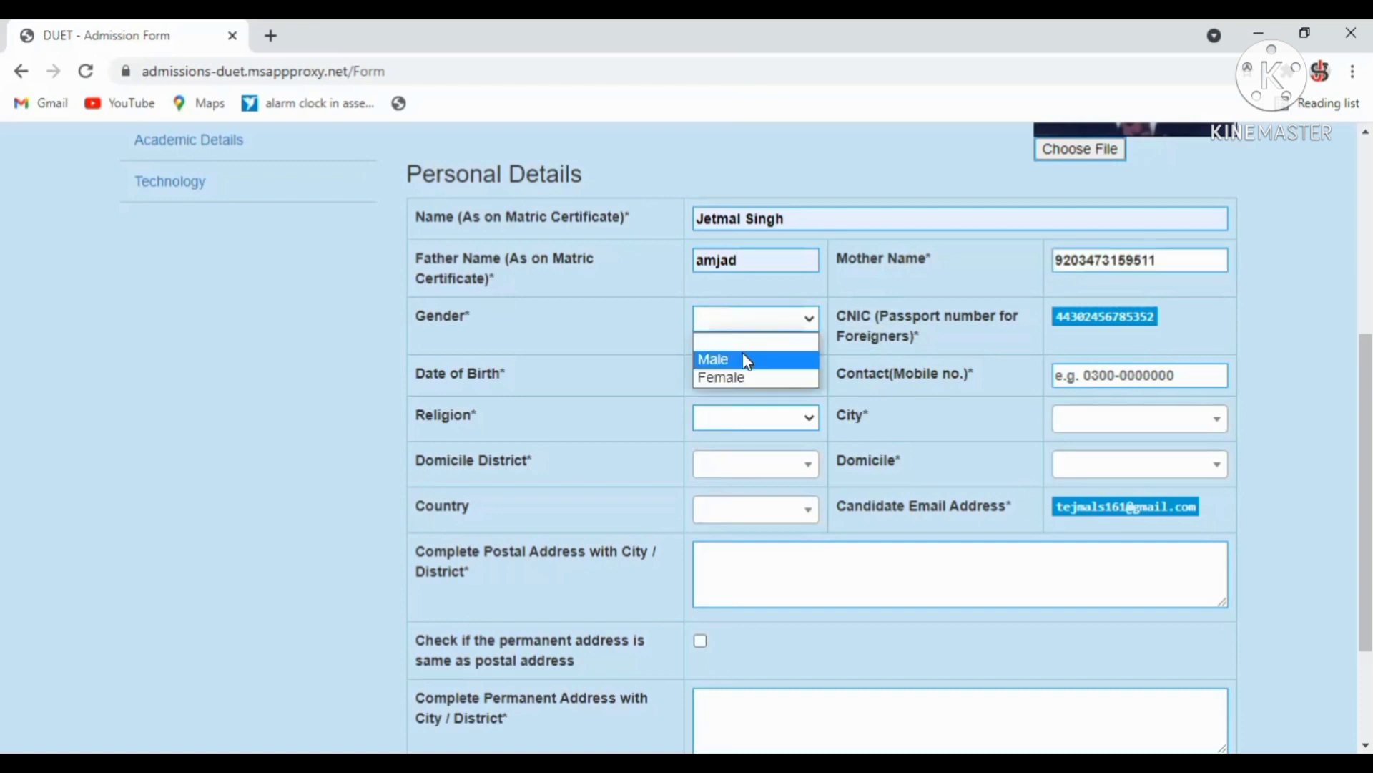
click(748, 360)
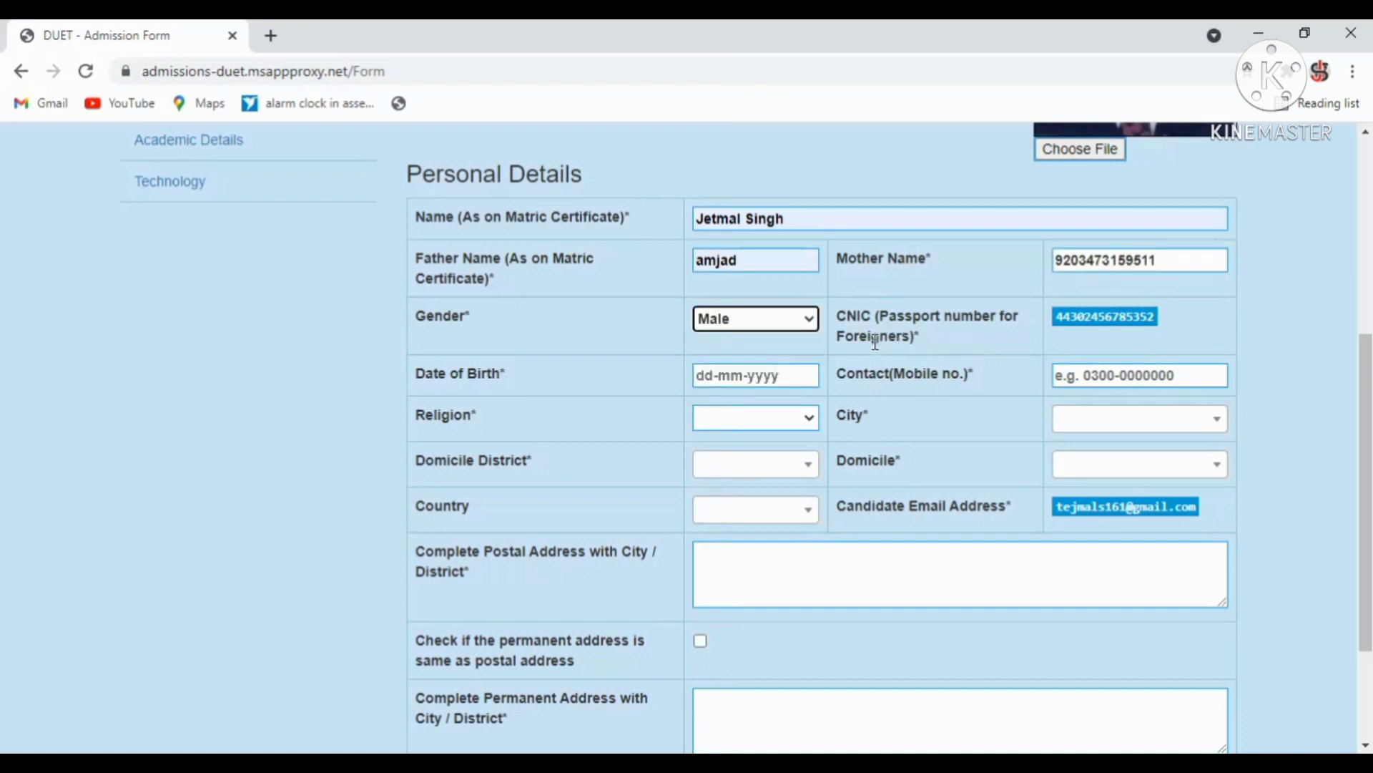
scroll(1367, 493, down, 1)
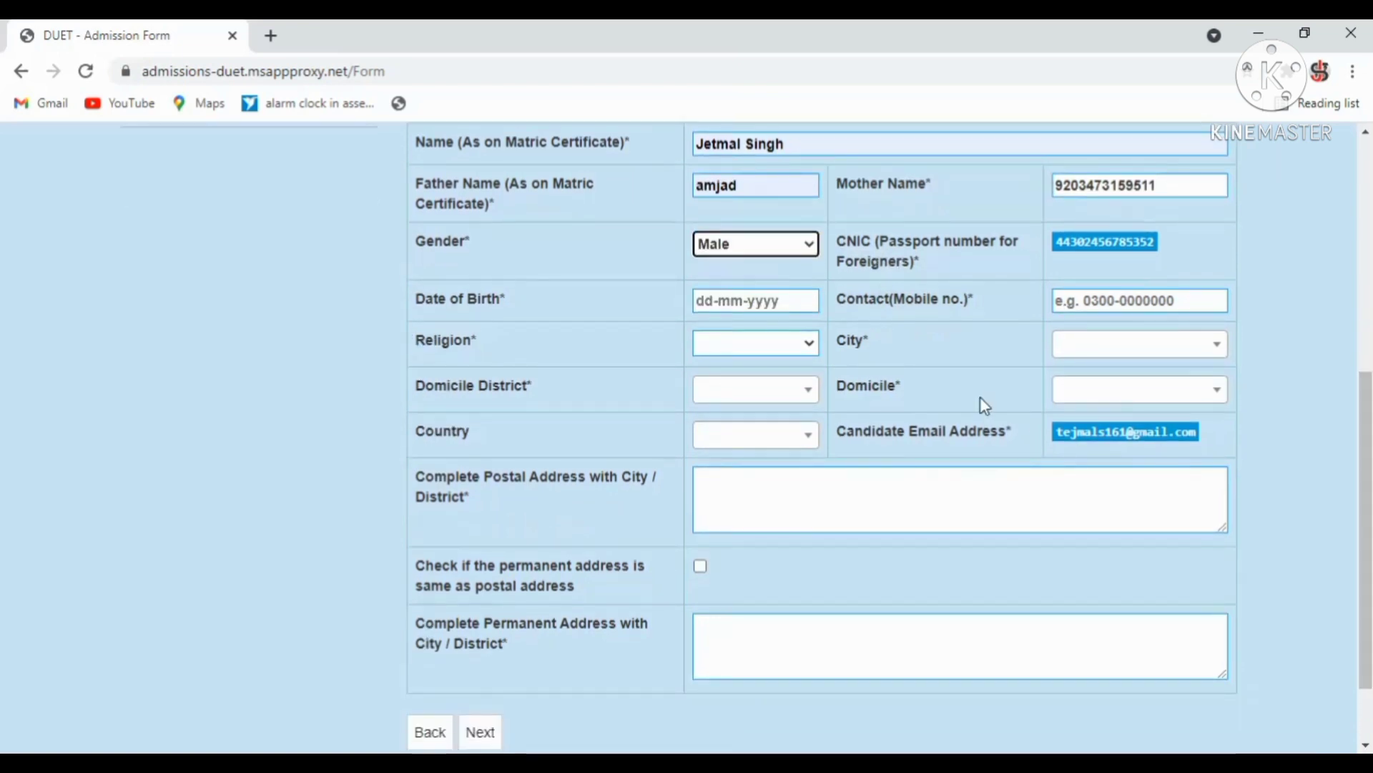
click(739, 306)
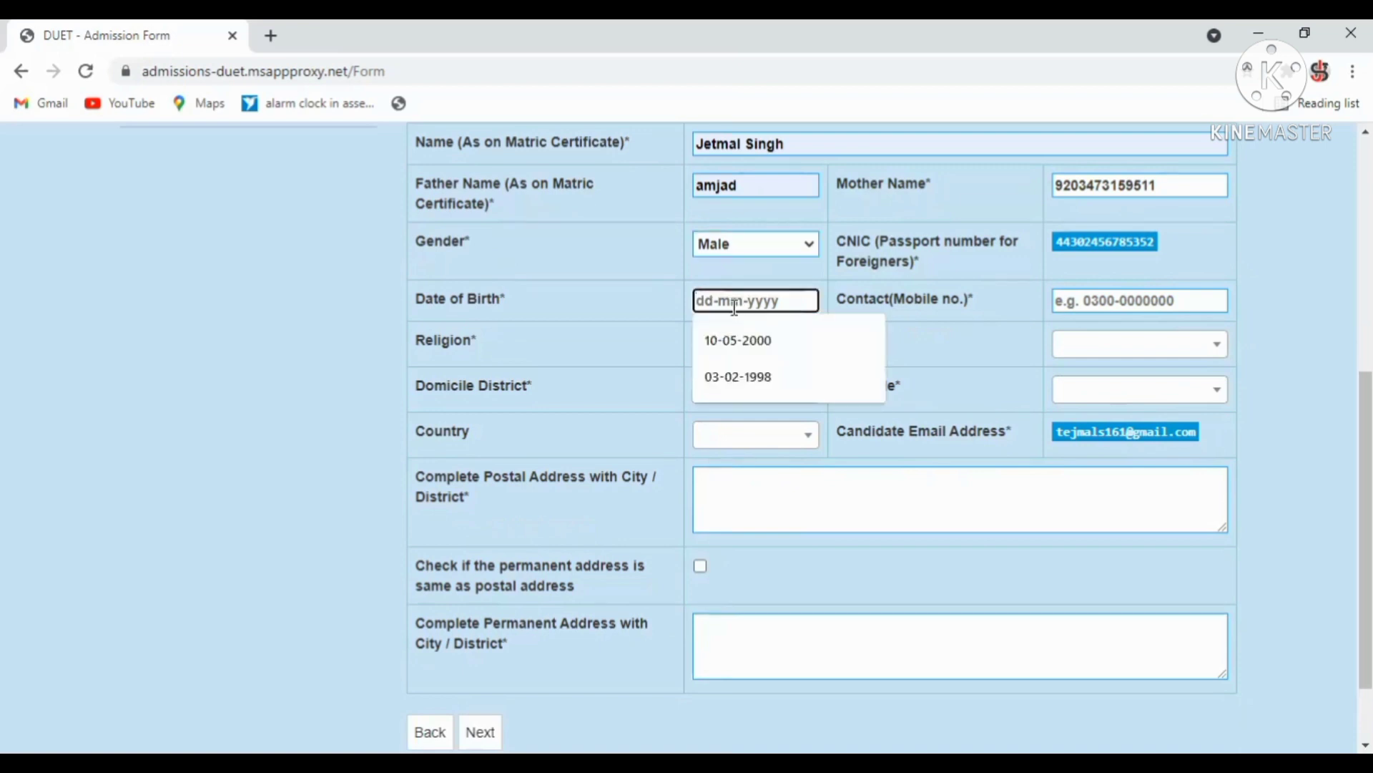
click(731, 335)
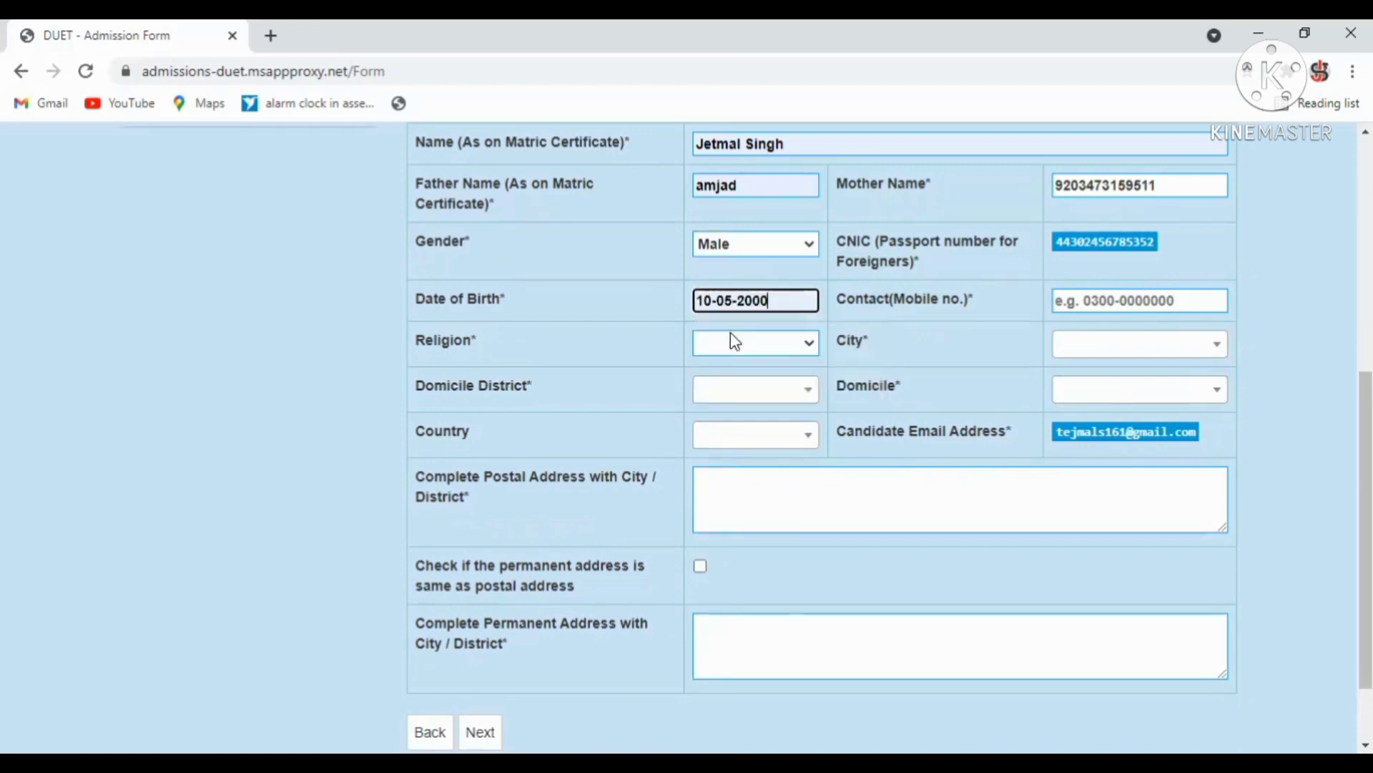
click(1083, 303)
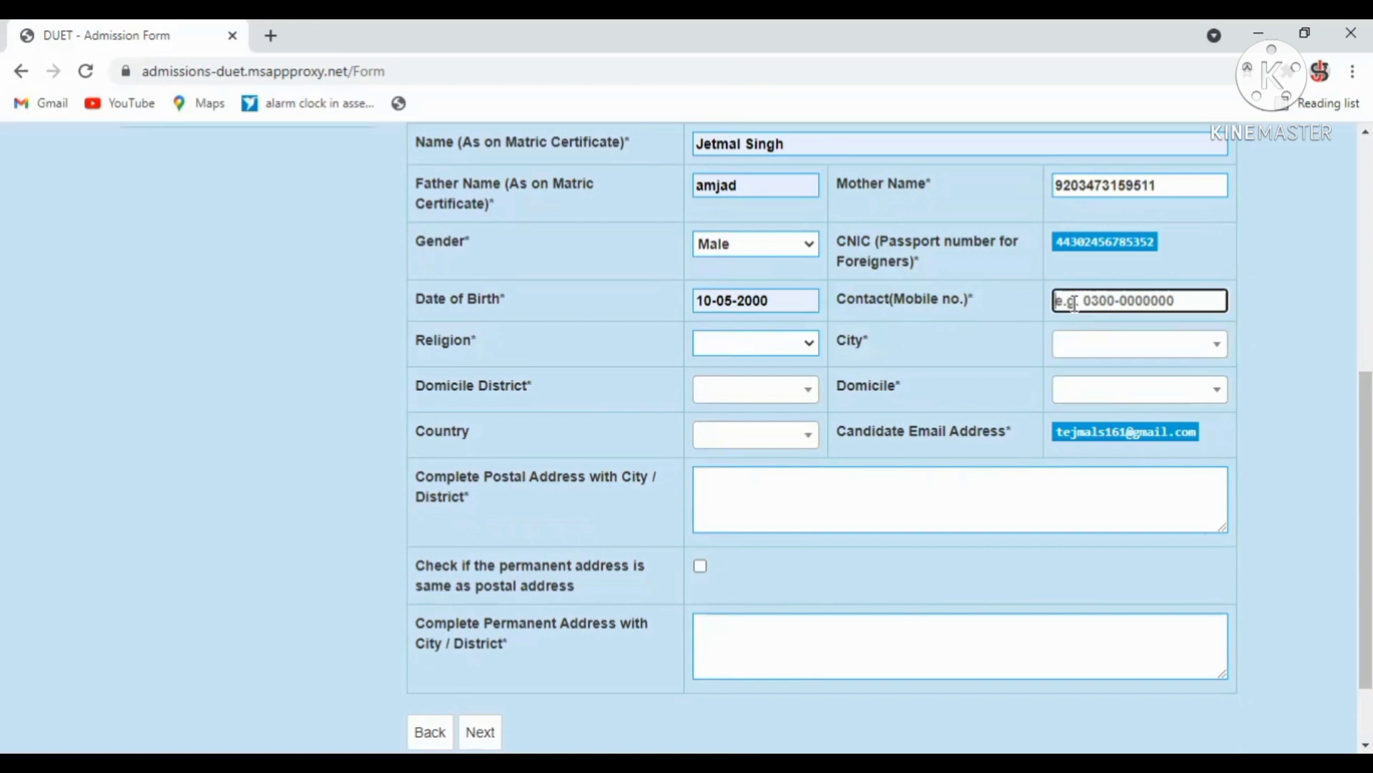
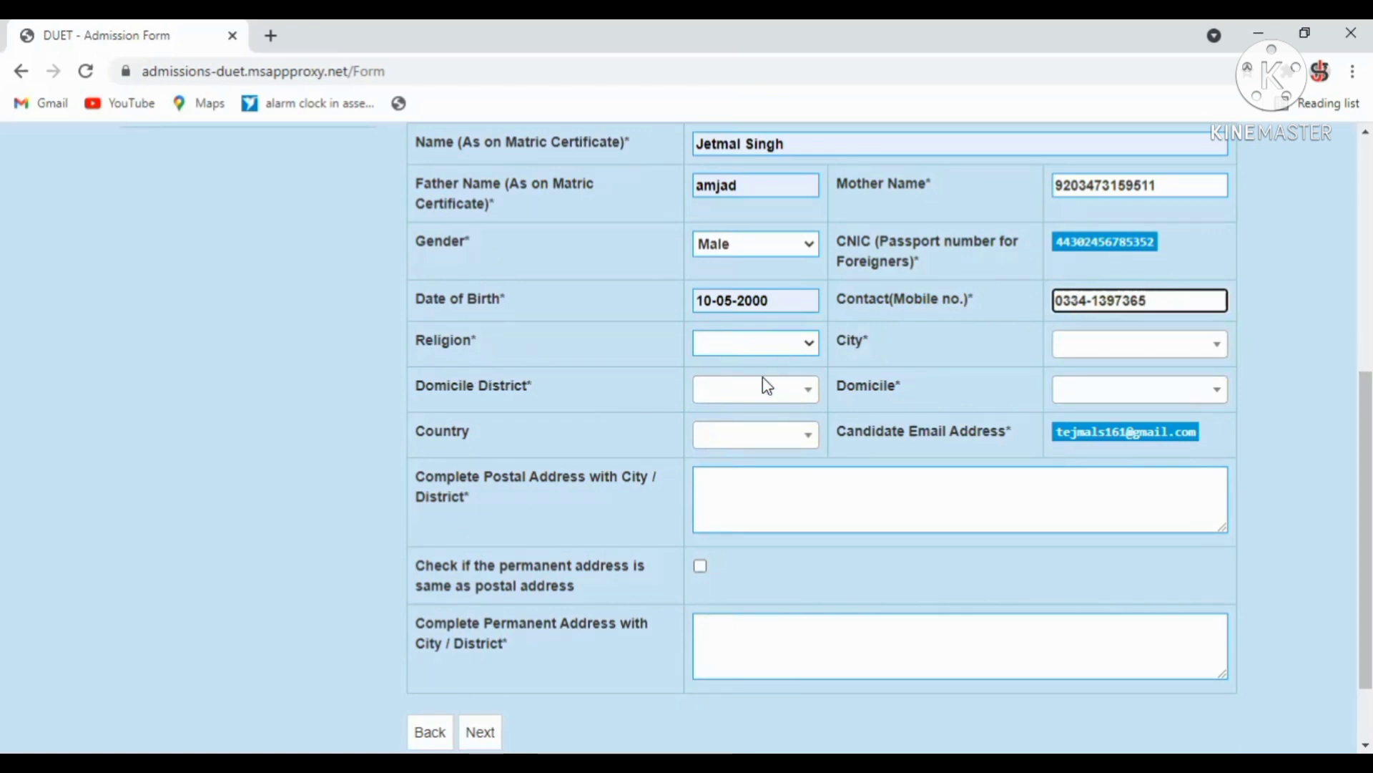
Set religion to Islam and city to Baba Kot.
click(778, 342)
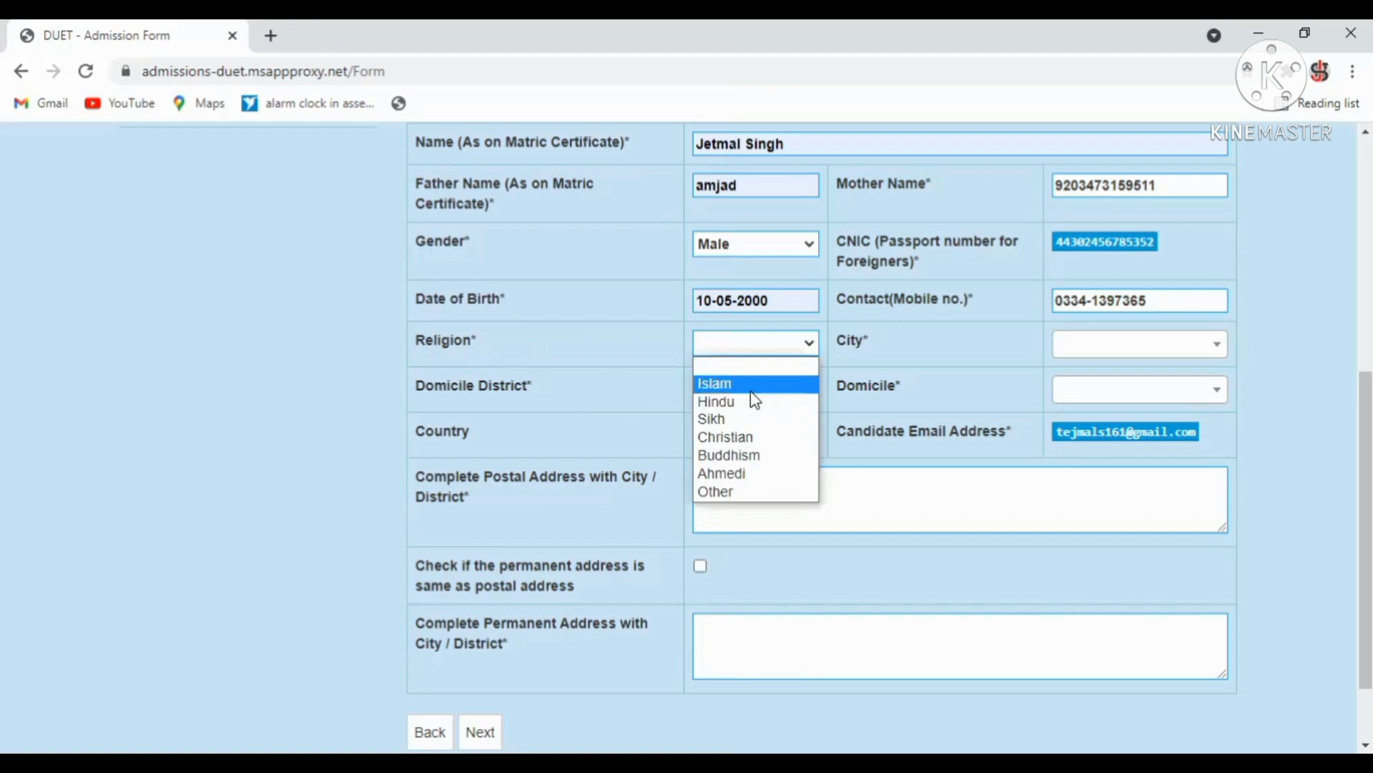
click(753, 391)
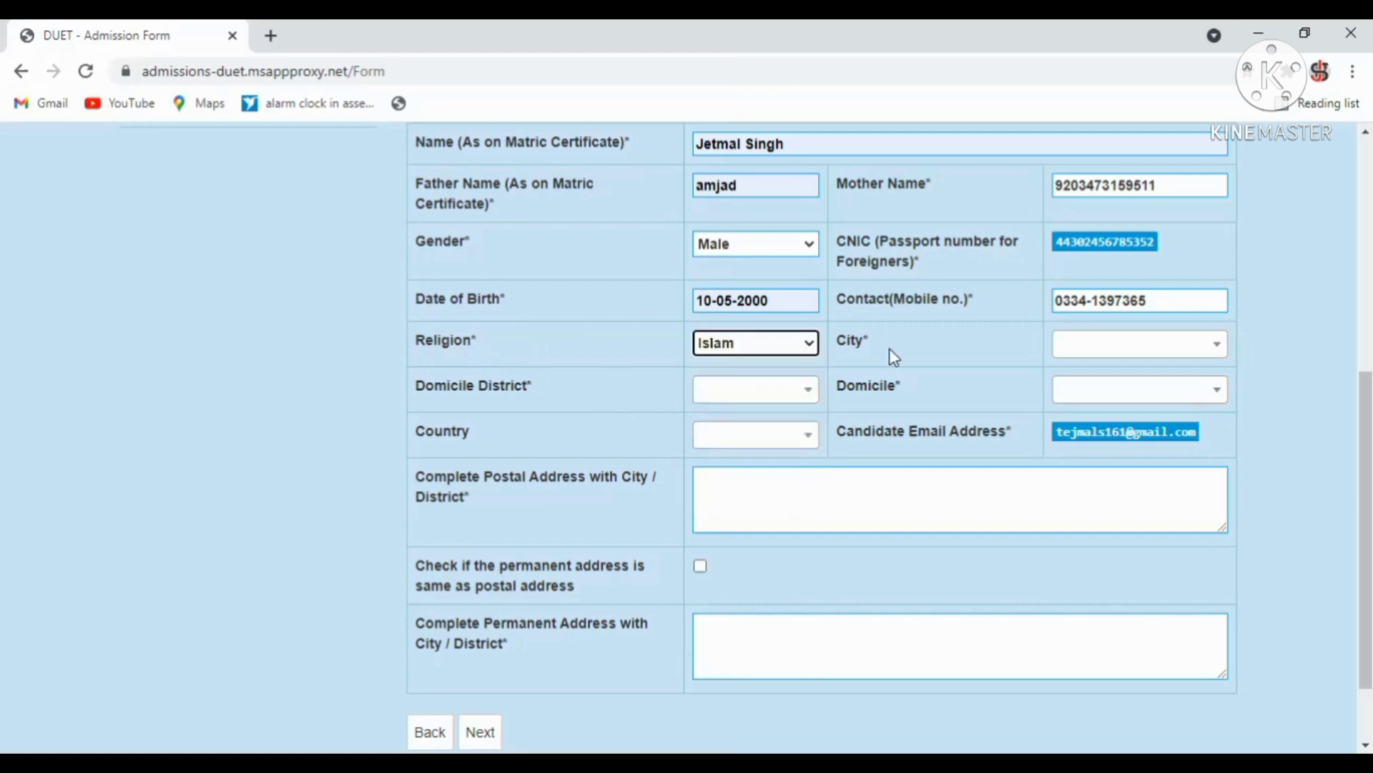
click(1090, 352)
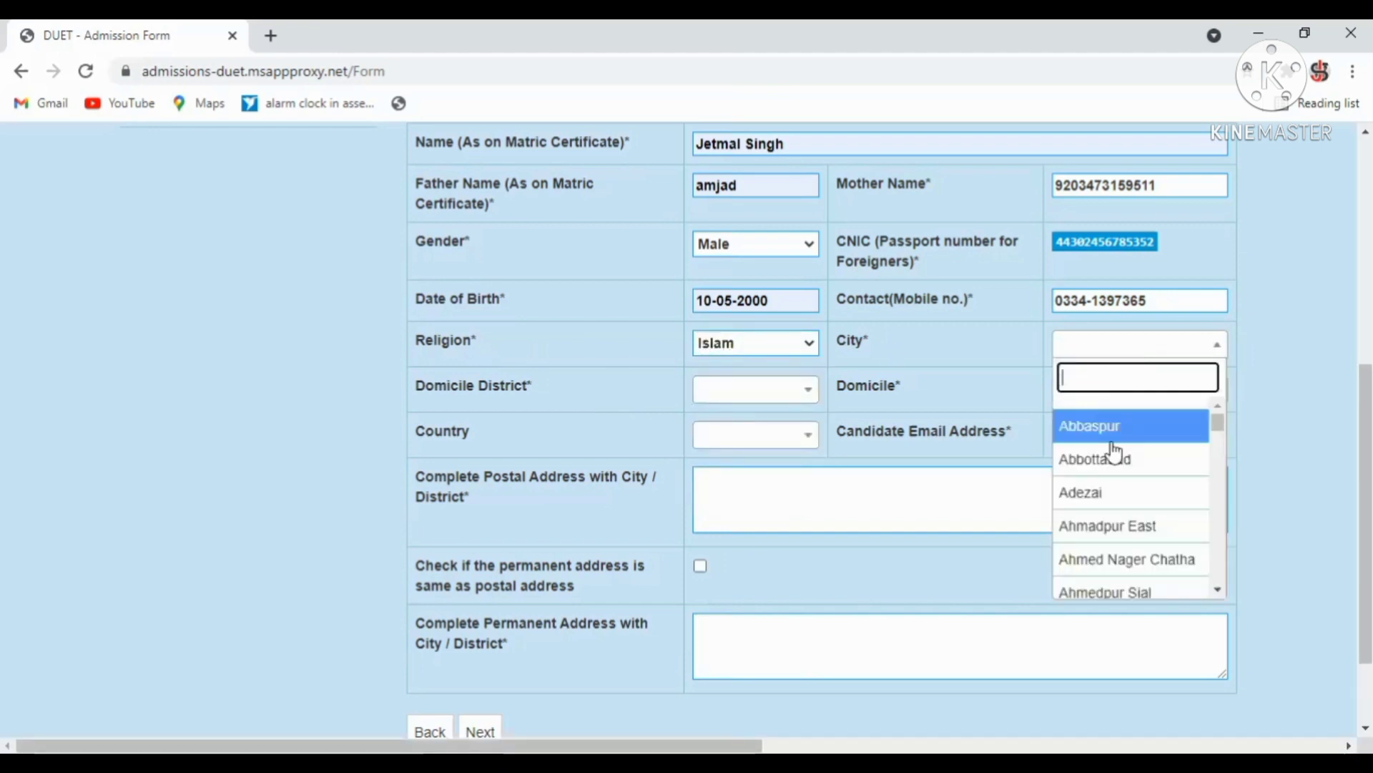
text(k)
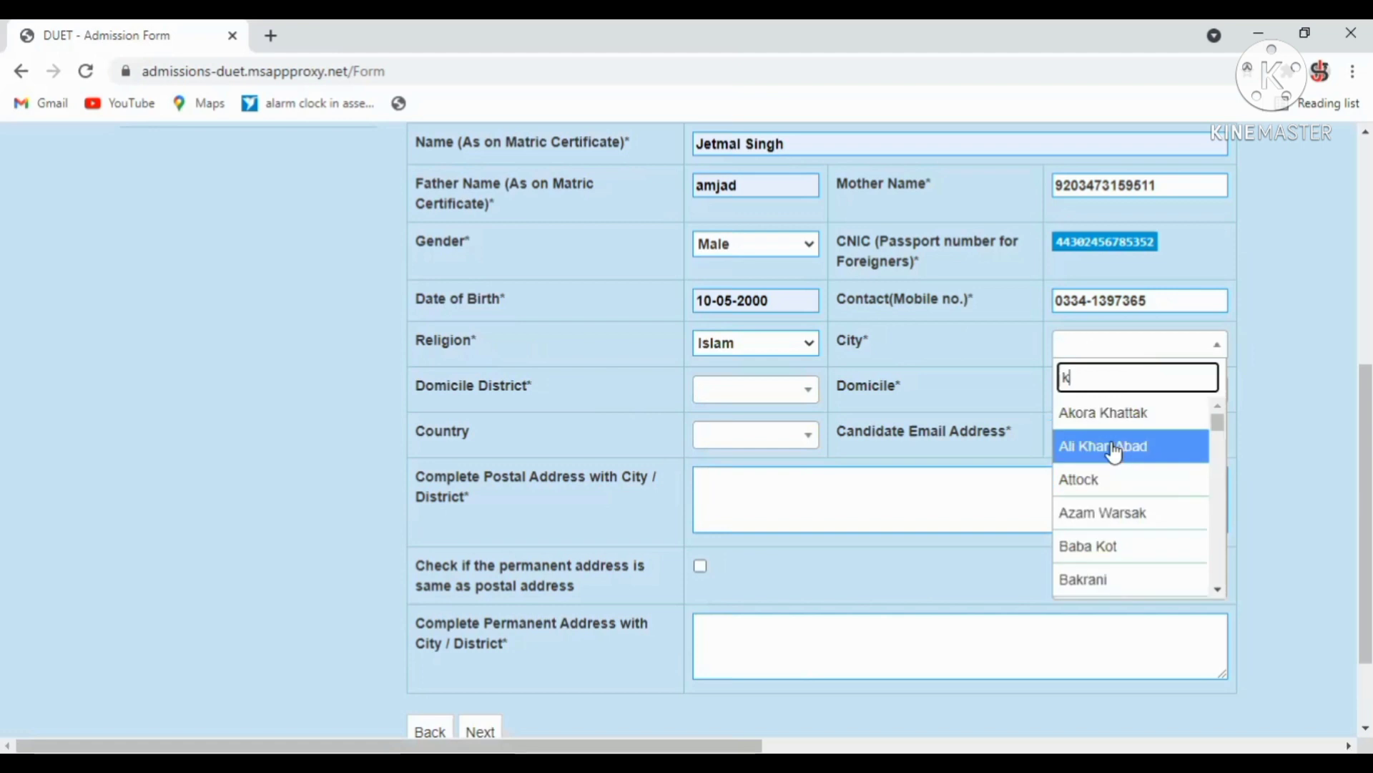
text(d)
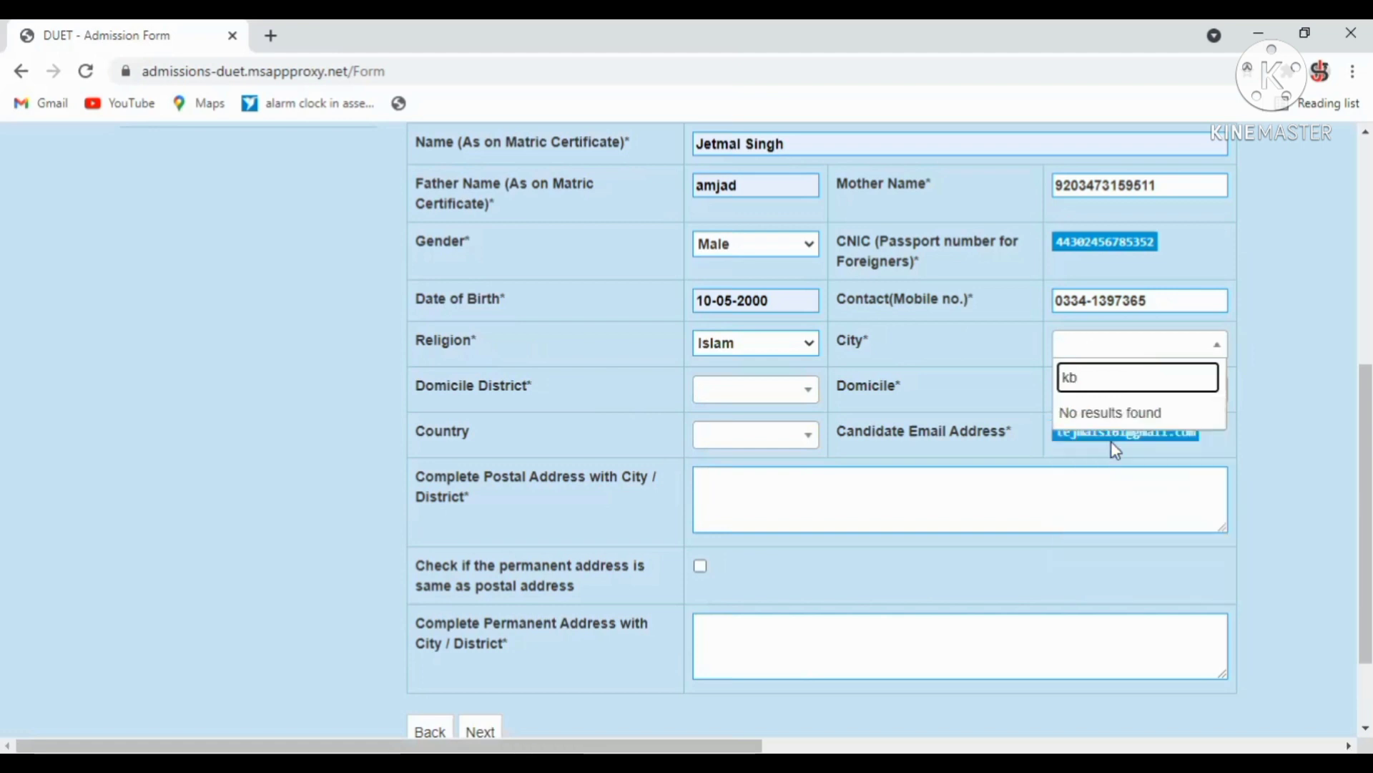
key(BackSpace)
key(BackSpace)
text(b)
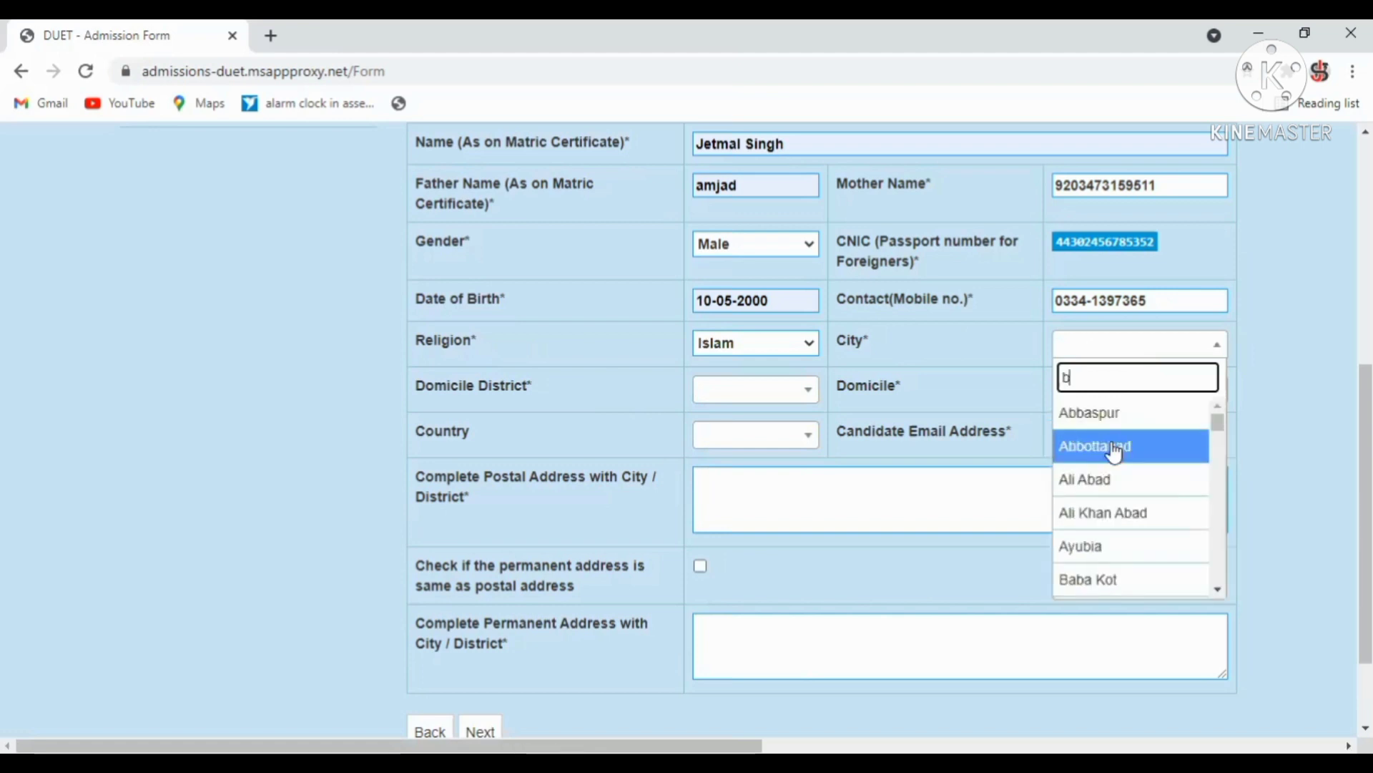
click(1111, 588)
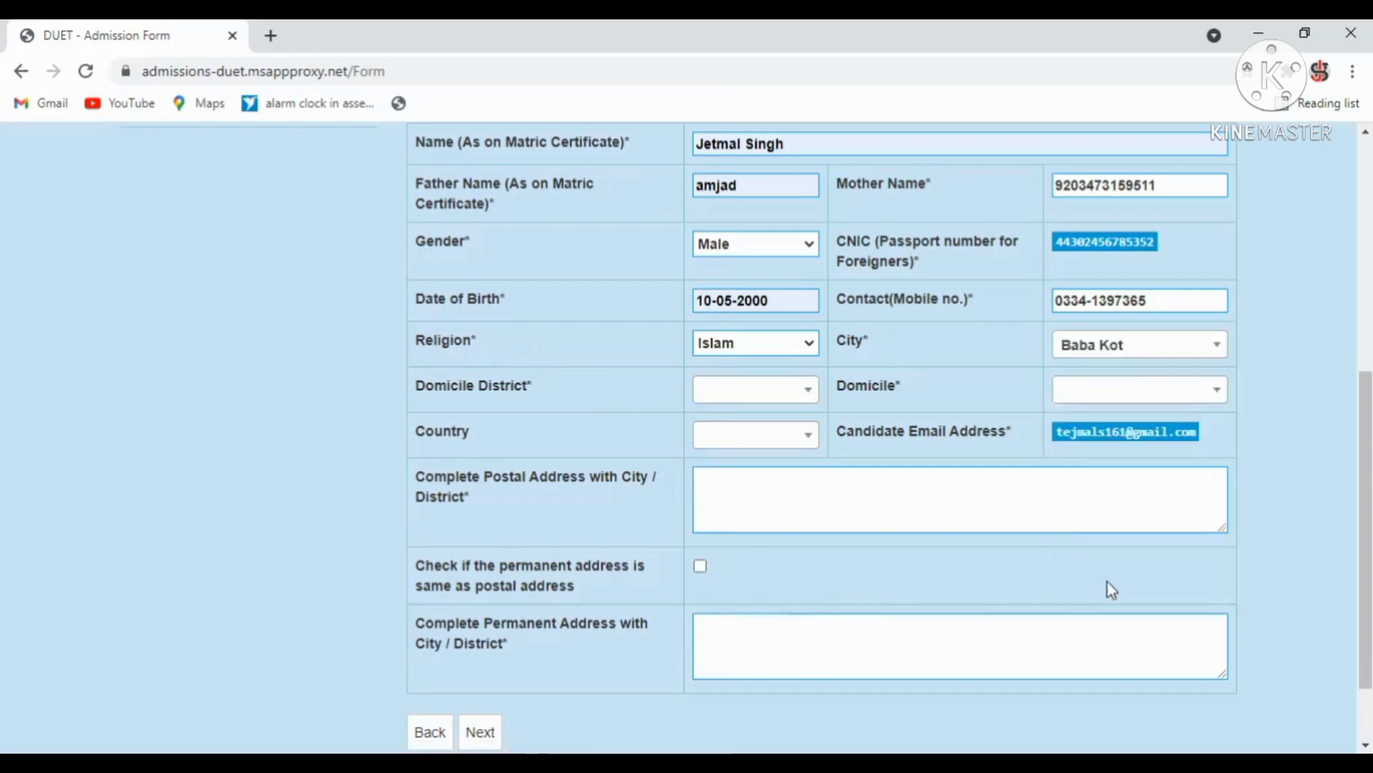
Set domicile district to Islamkot and domicile to Sindh Urban.
click(723, 395)
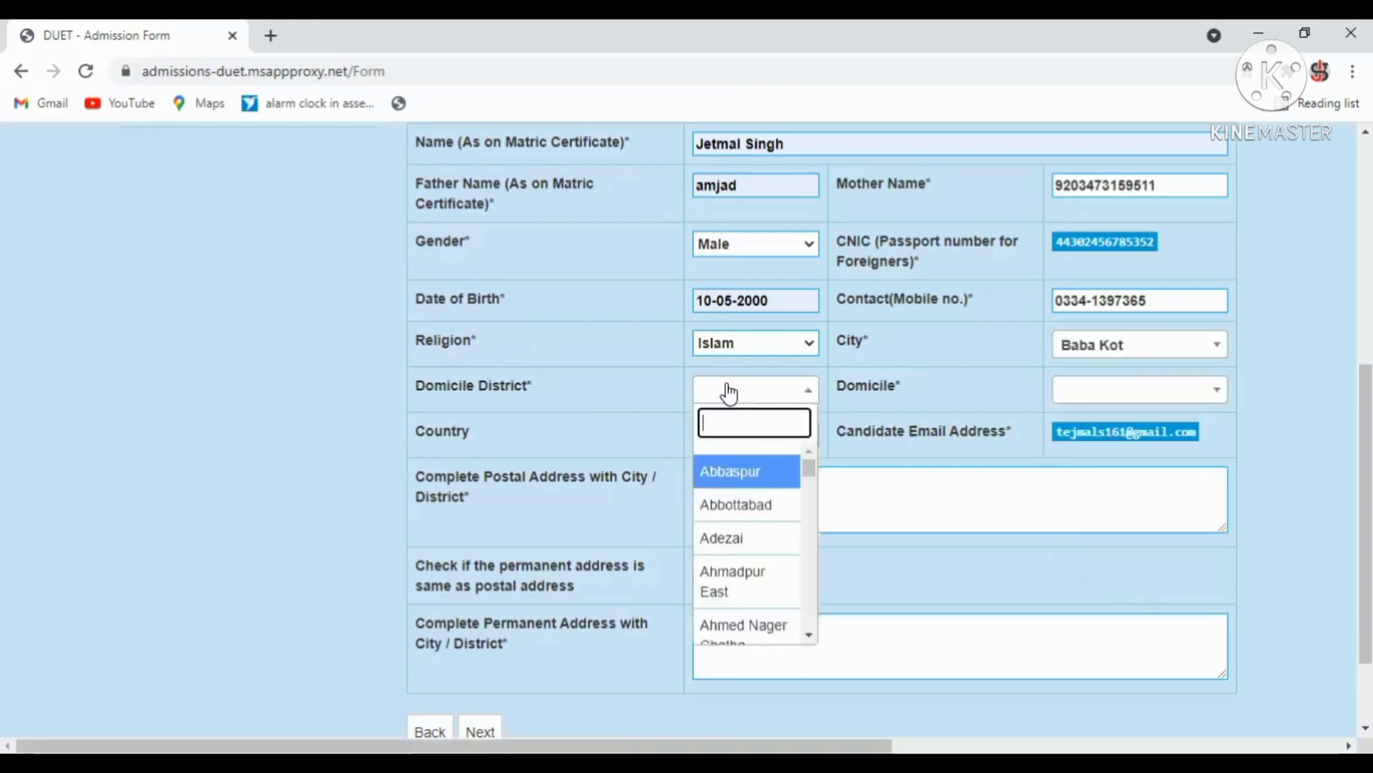
drag(809, 466, 810, 513)
text(s)
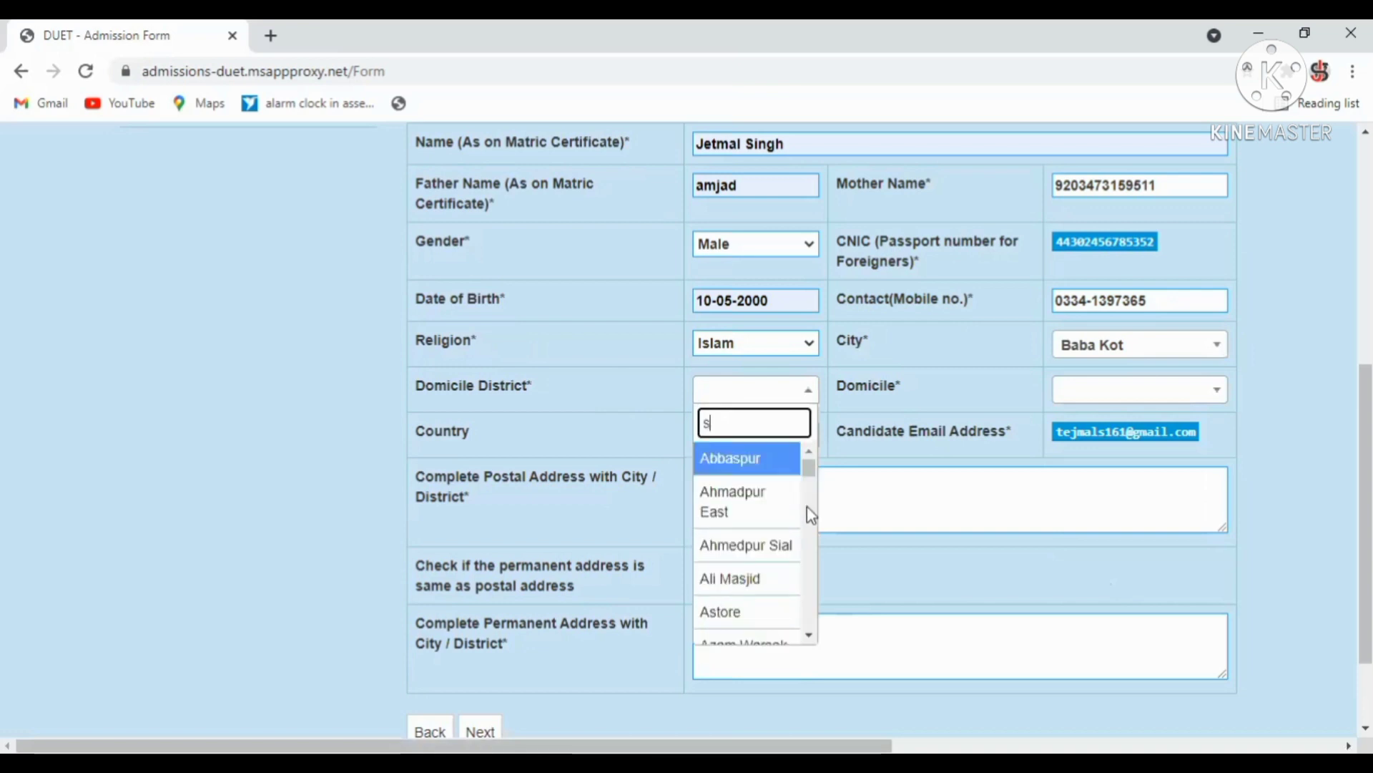
key(Down)
key(Down)
key(Down)
key(Down)
key(Down)
key(Down)
key(Down)
key(Down)
key(Down)
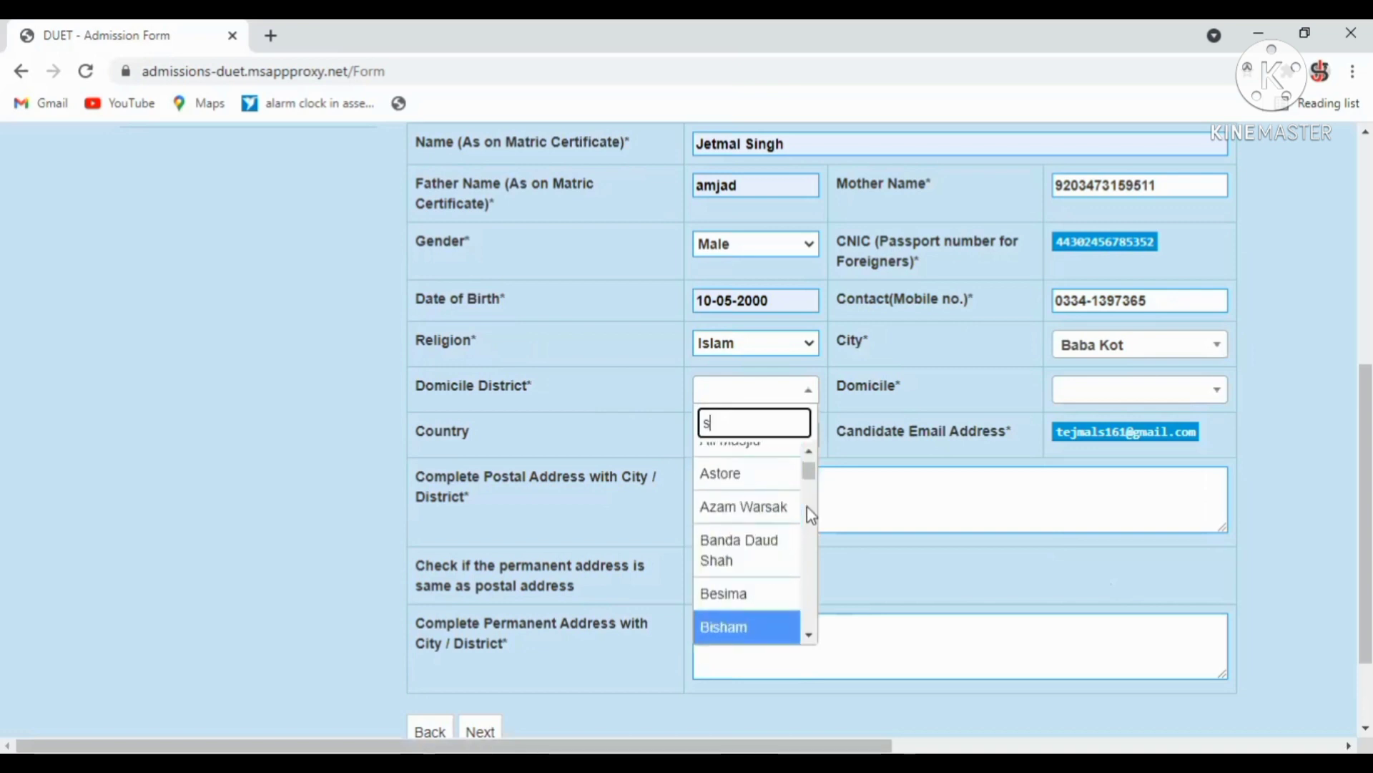
key(Up)
key(Up)
key(Up)
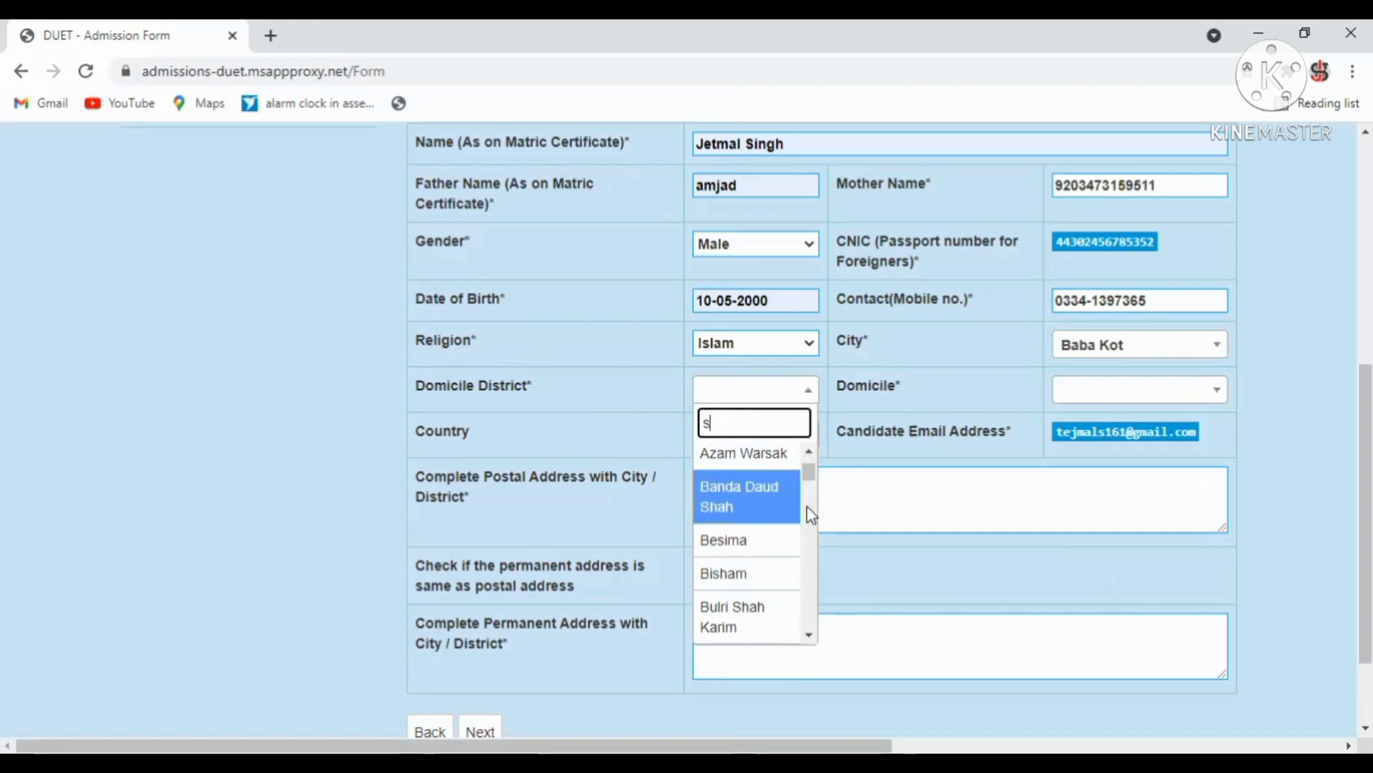
key(Down)
key(Down)
key(Down)
key(Down)
key(Down)
key(Down)
key(Down)
key(Down)
key(Down)
key(Down)
key(Down)
key(Down)
key(Down)
key(Down)
key(Down)
key(Down)
key(Down)
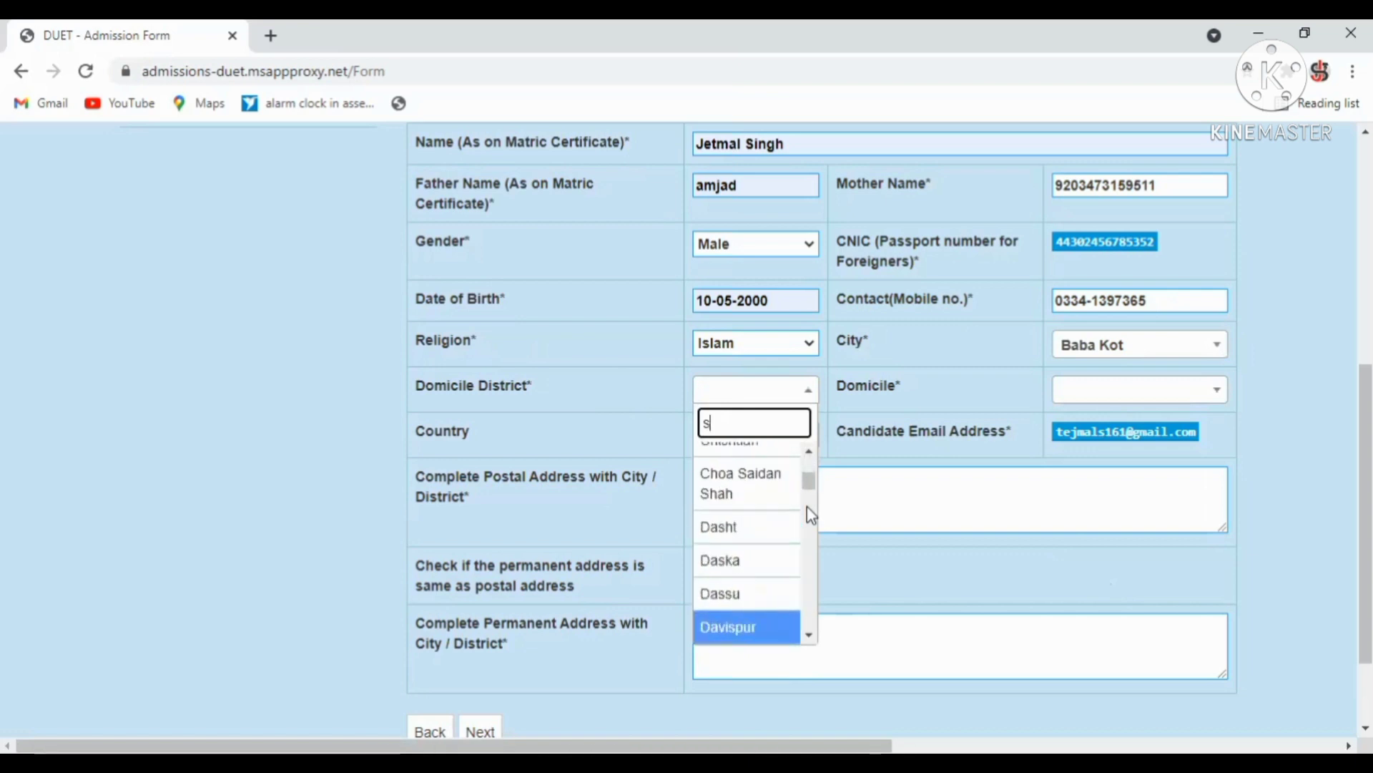
key(Down)
key(Down)
key(Down)
key(Down)
key(Down)
key(Down)
key(Down)
key(Down)
key(Down)
key(Down)
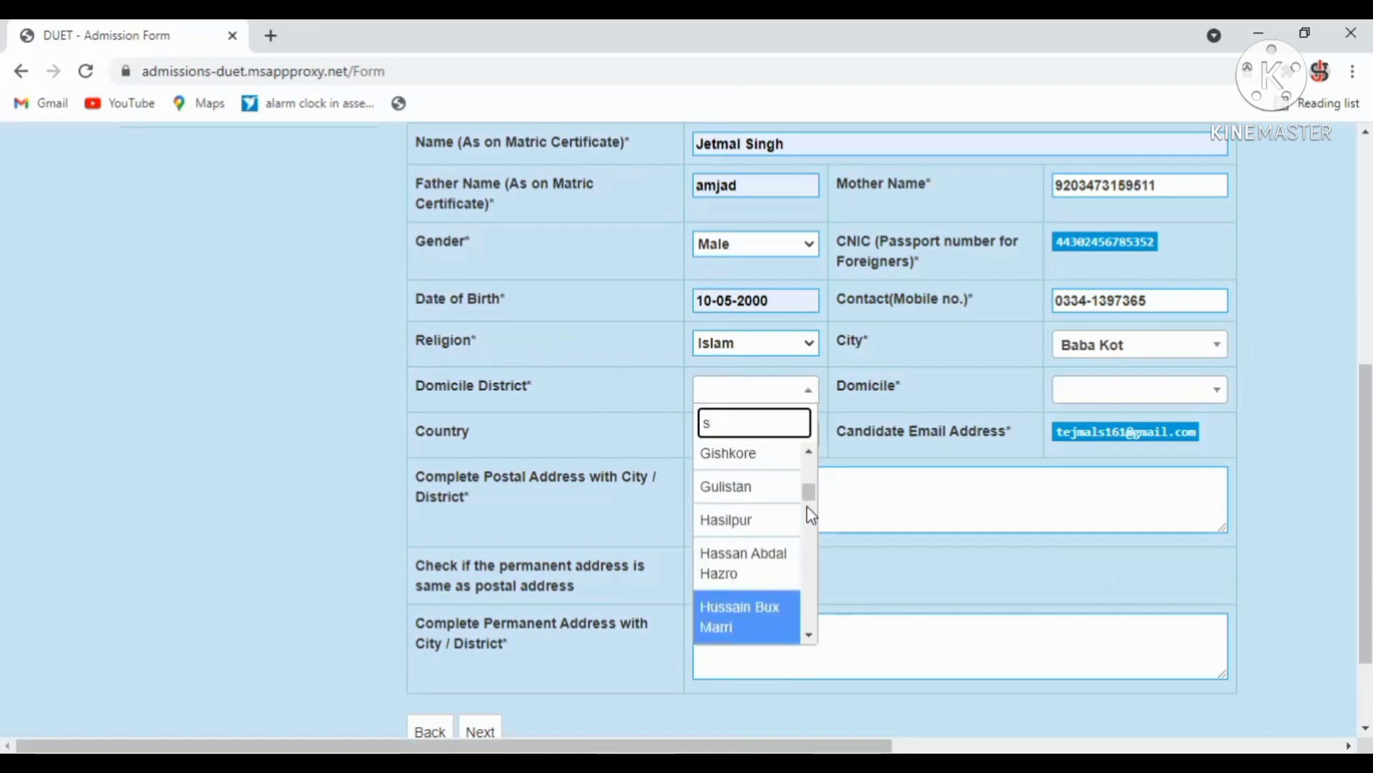
key(Down)
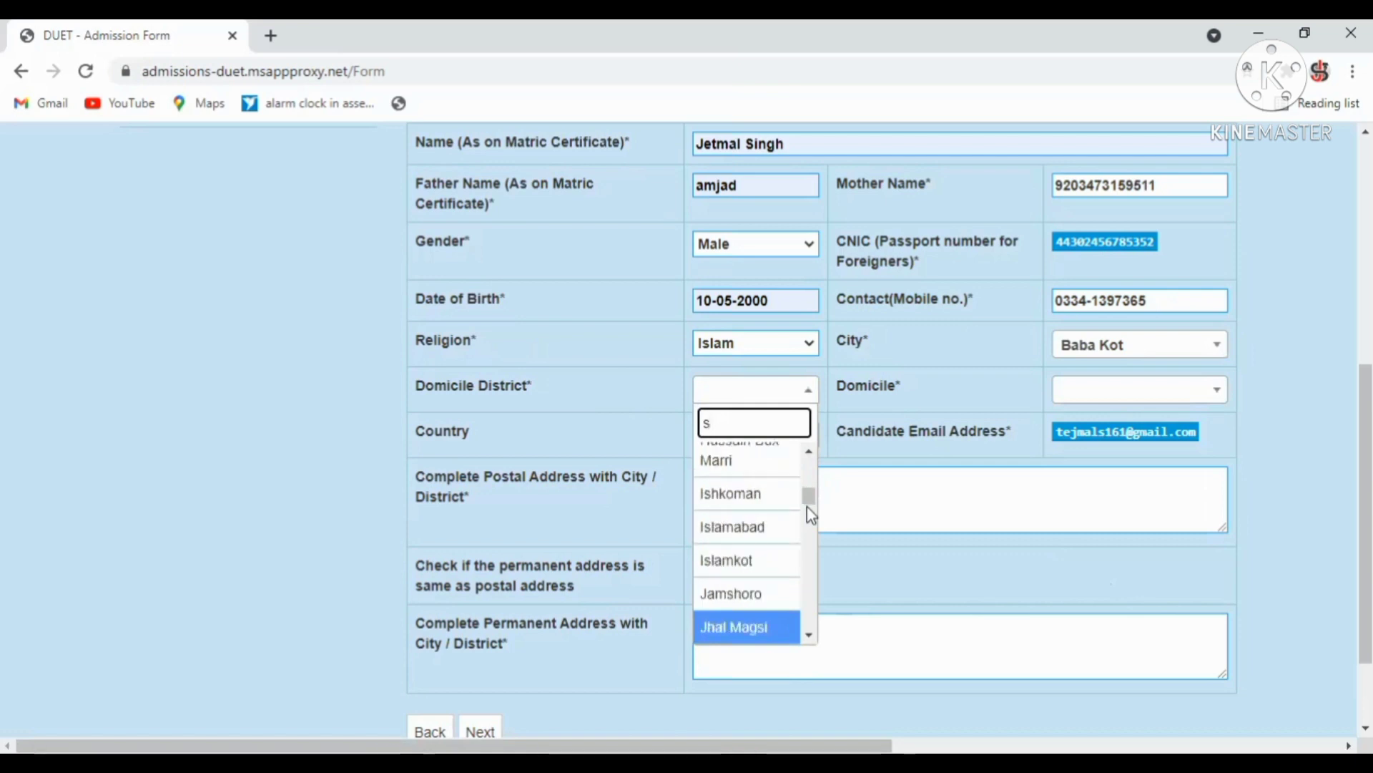
key(Up)
key(Up)
key(Return)
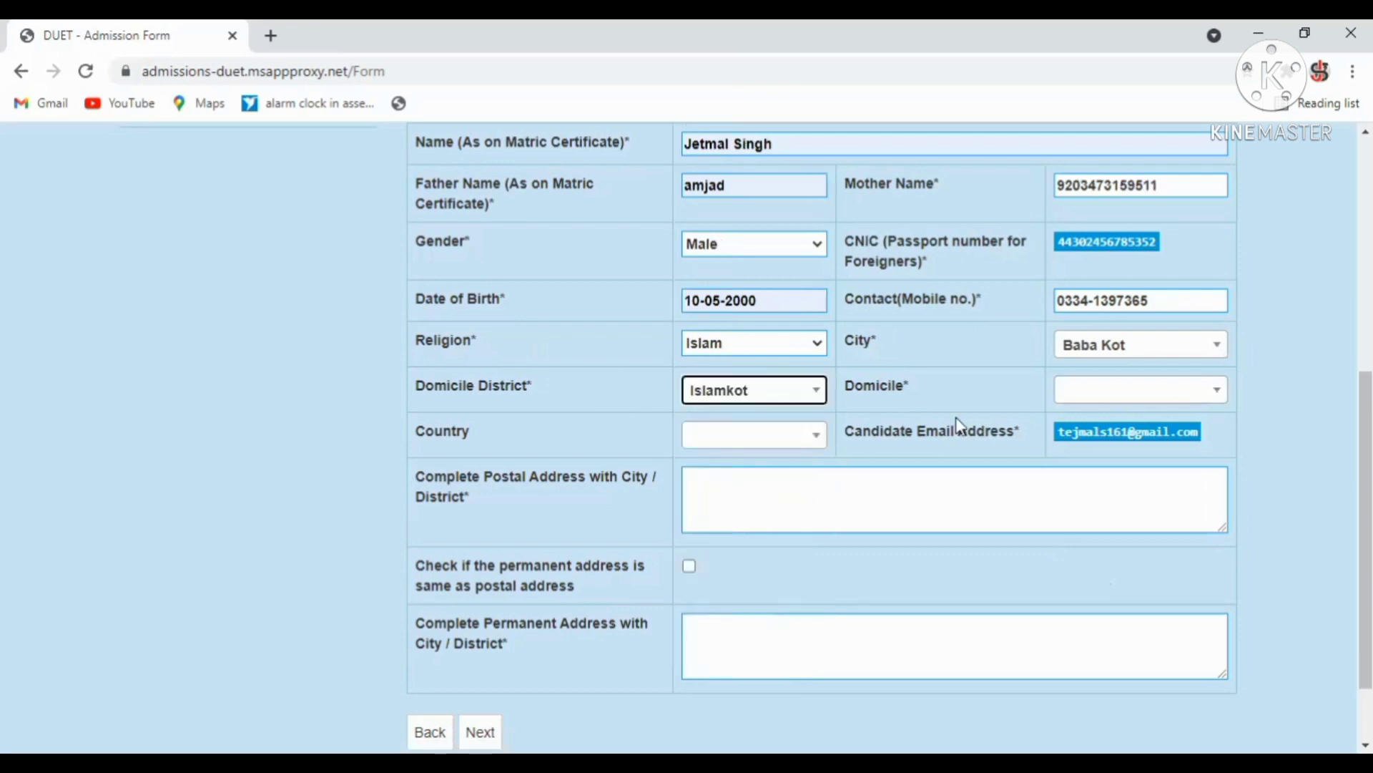
click(1083, 394)
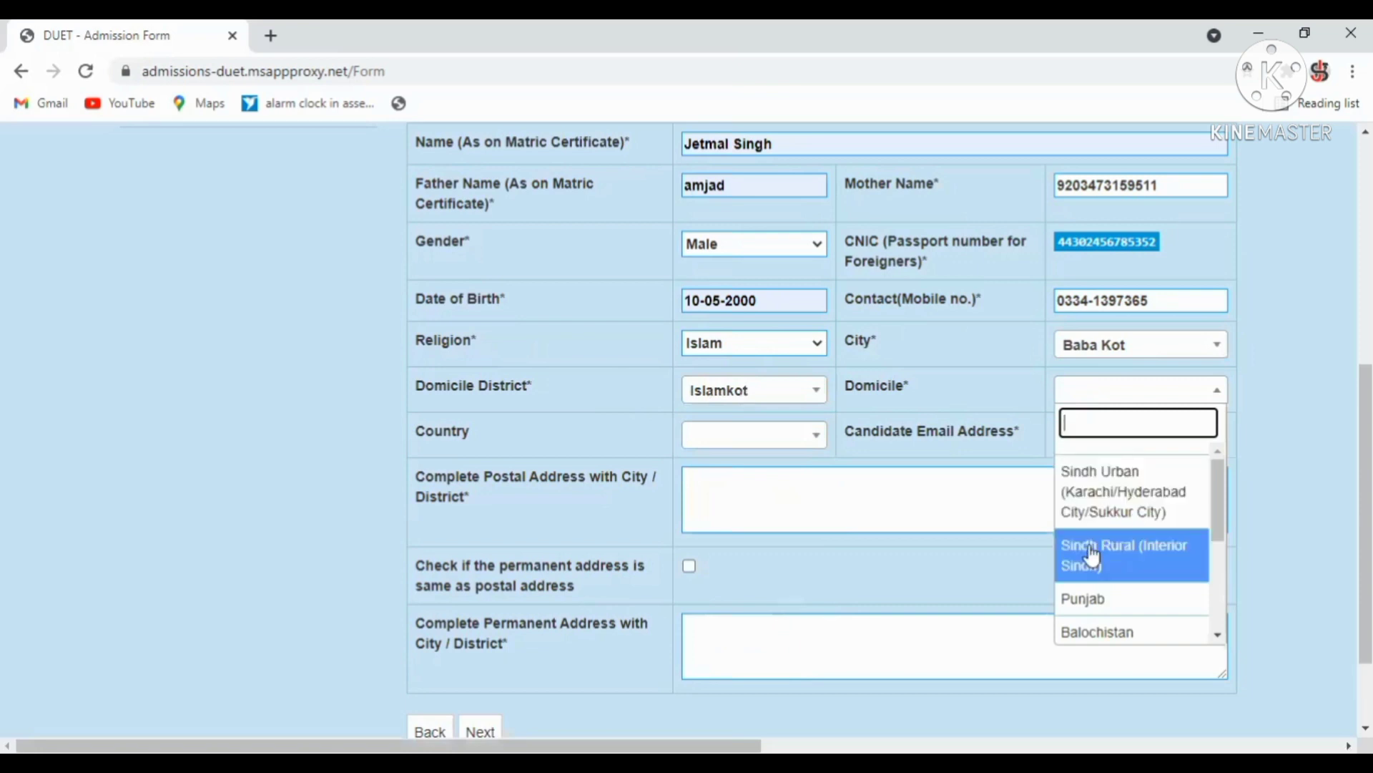
click(1089, 486)
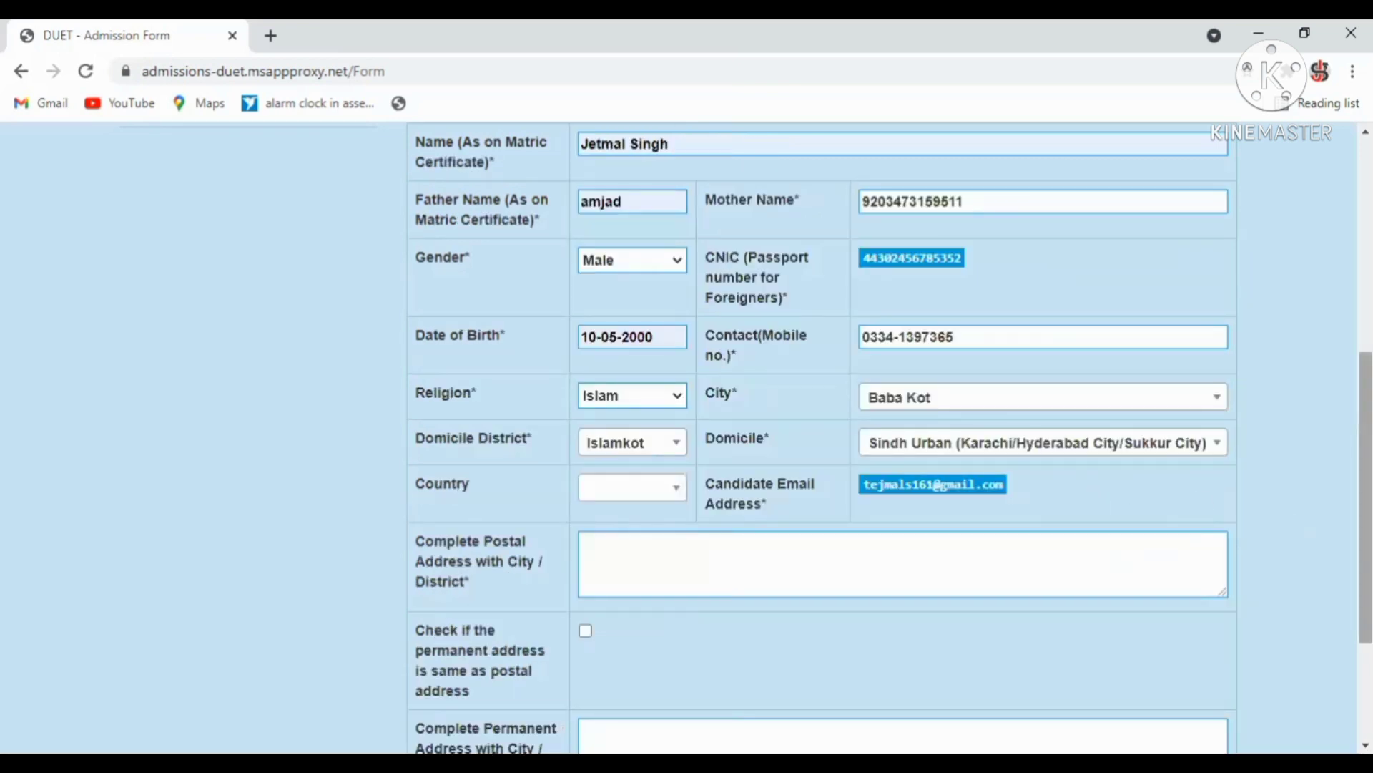
Set country to Pakistan, autofill the postal address, and make the permanent address the same.
scroll(891, 438, down, 3)
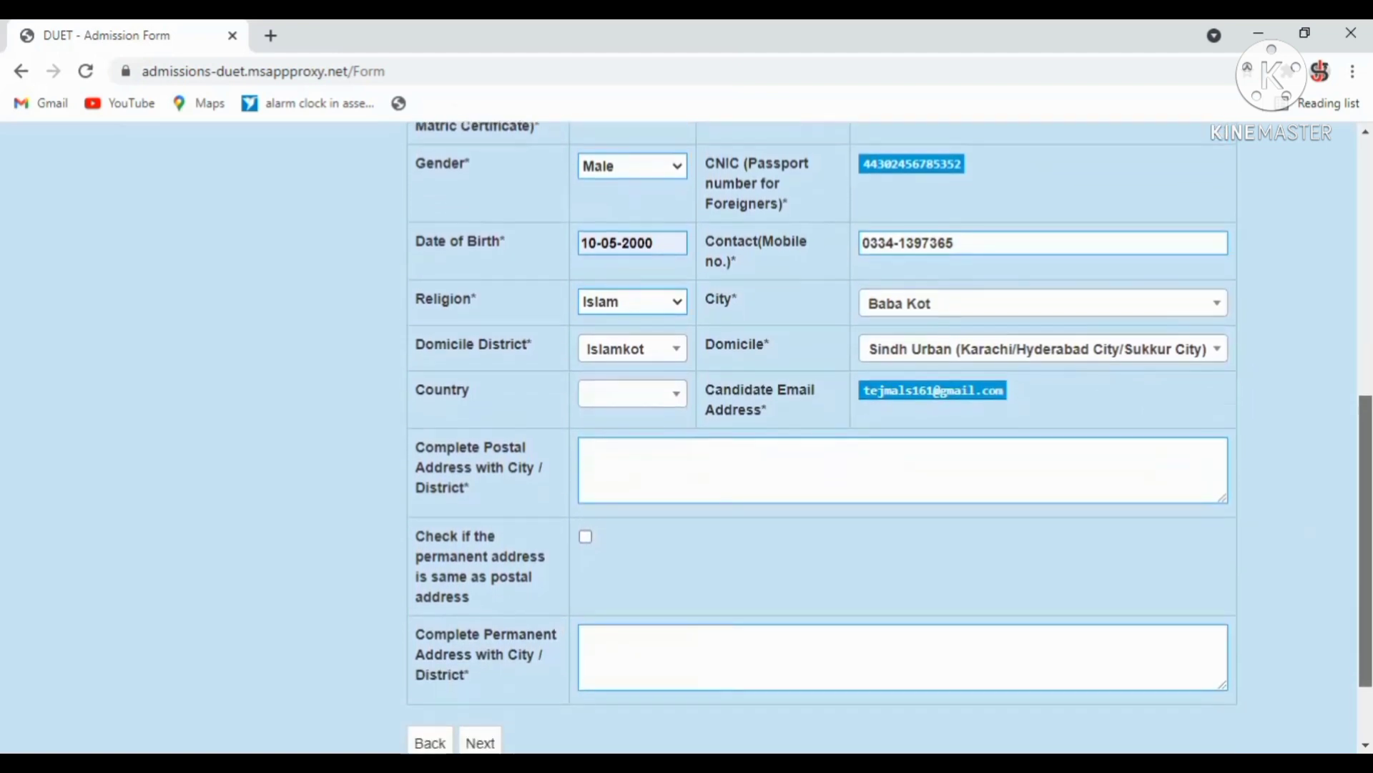
scroll(1248, 570, down, 1)
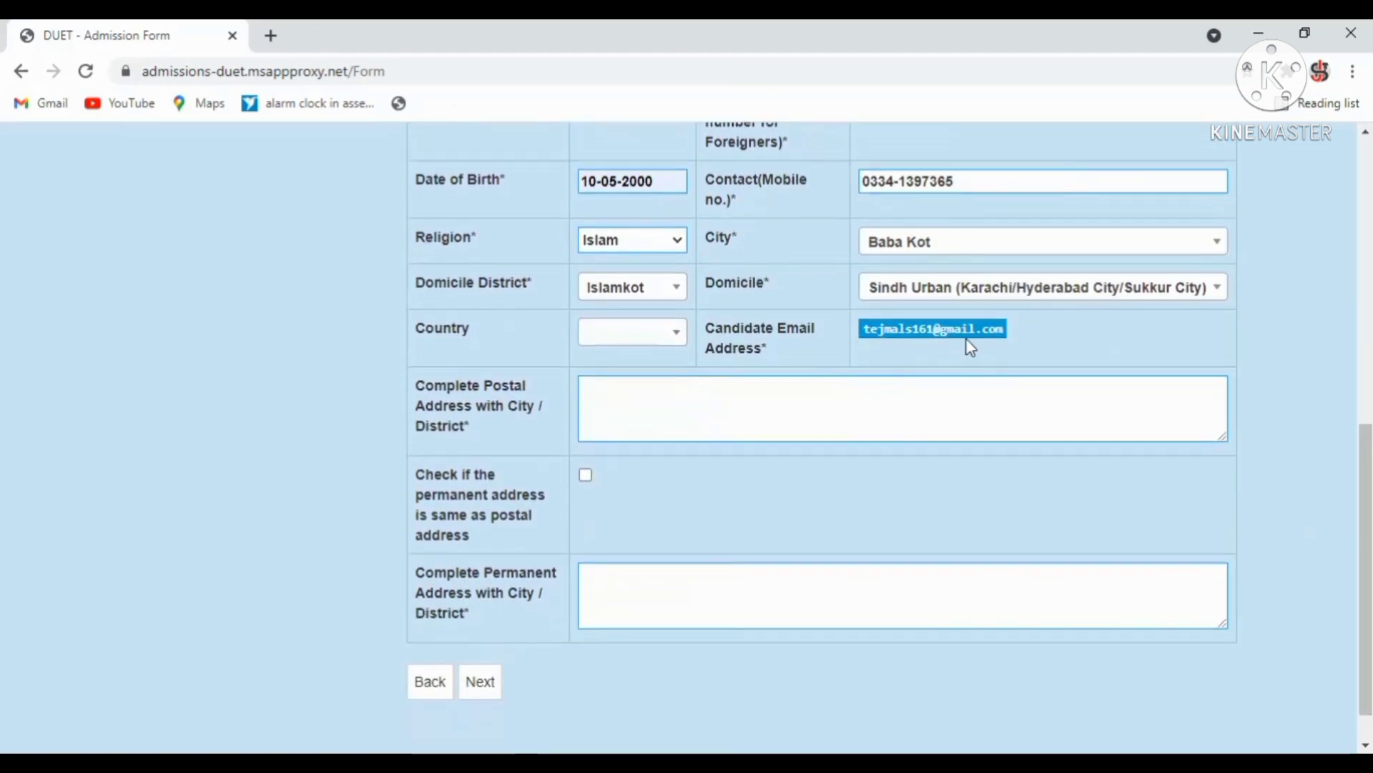
click(636, 349)
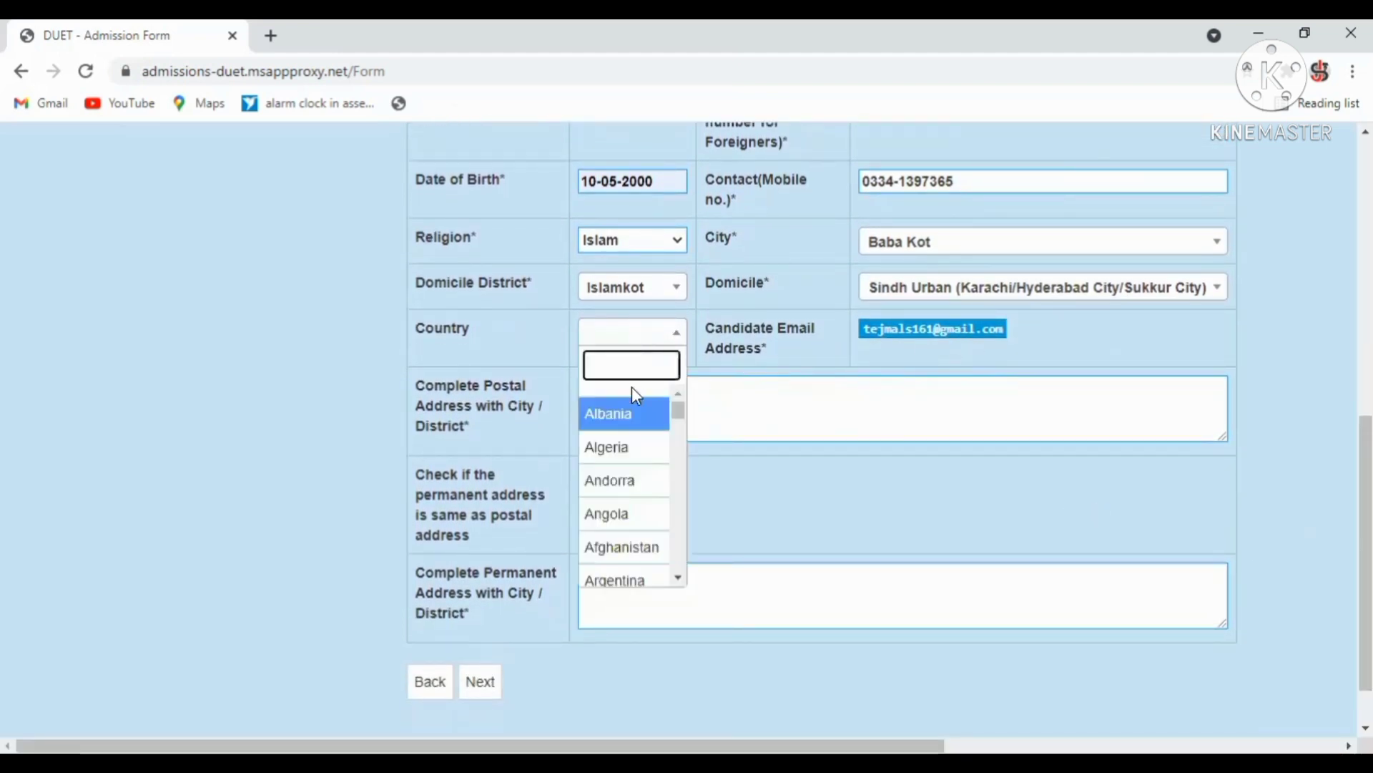
text(p)
key(Down)
key(Down)
key(Down)
key(Down)
key(Down)
key(Down)
key(Down)
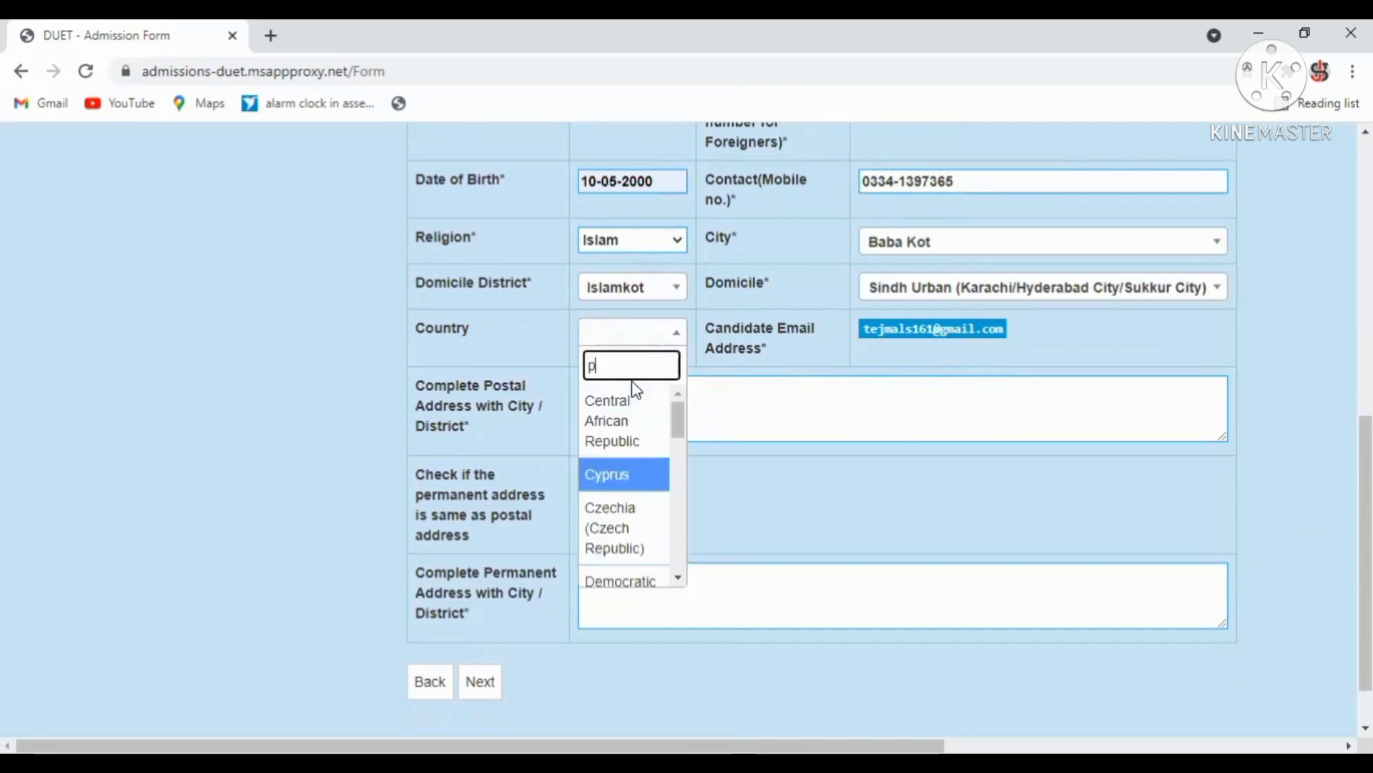
key(Down)
key(Down)
key(Down)
key(Down)
key(Down)
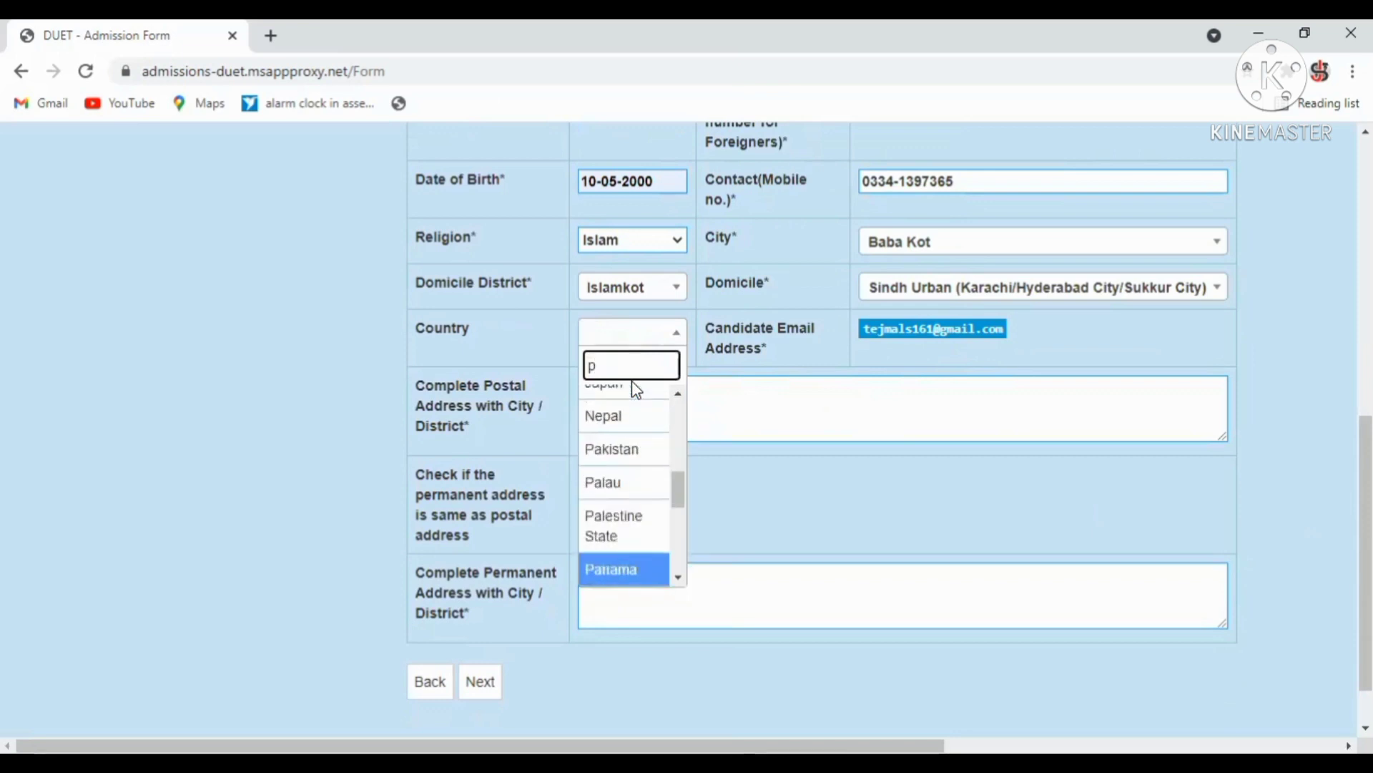
key(Up)
key(Up)
key(Up)
key(Return)
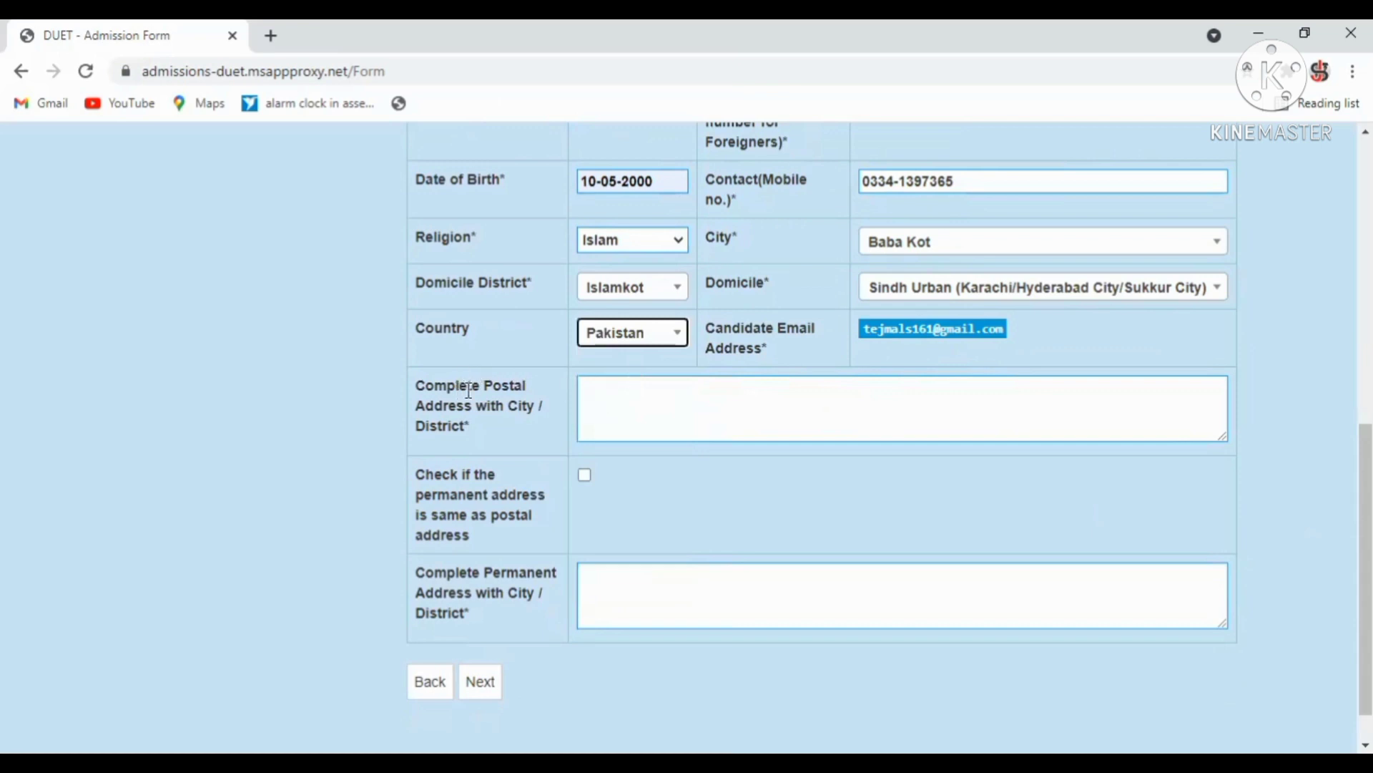
click(592, 409)
click(655, 484)
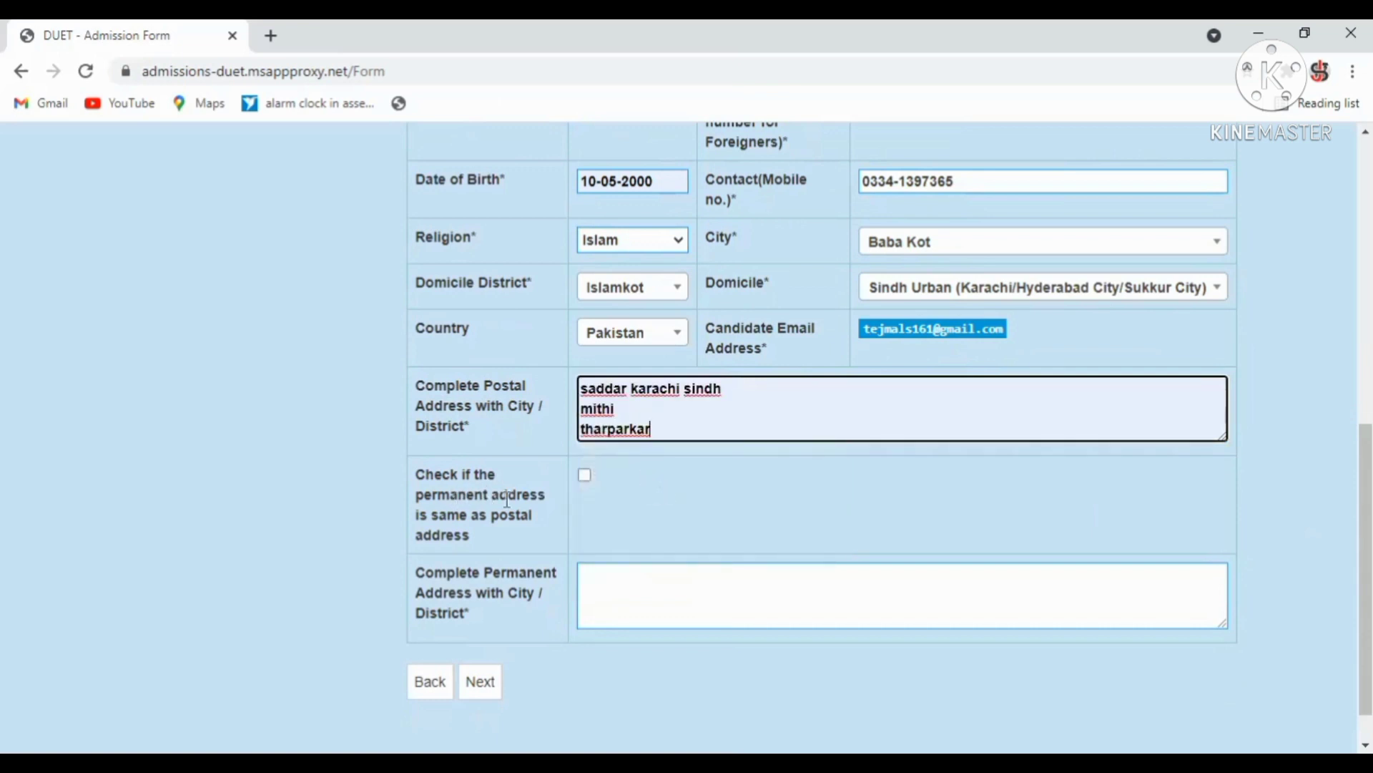
click(584, 475)
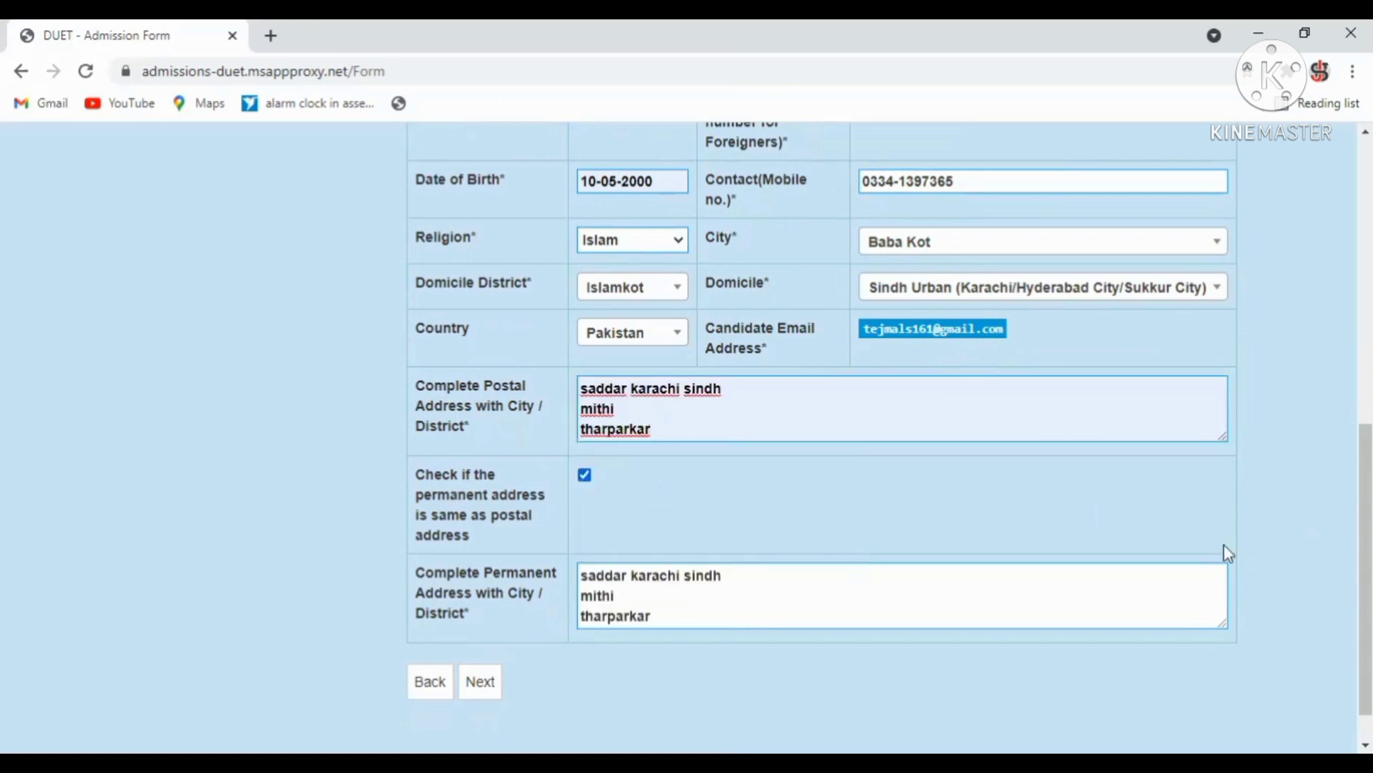
scroll(633, 601, down, 1)
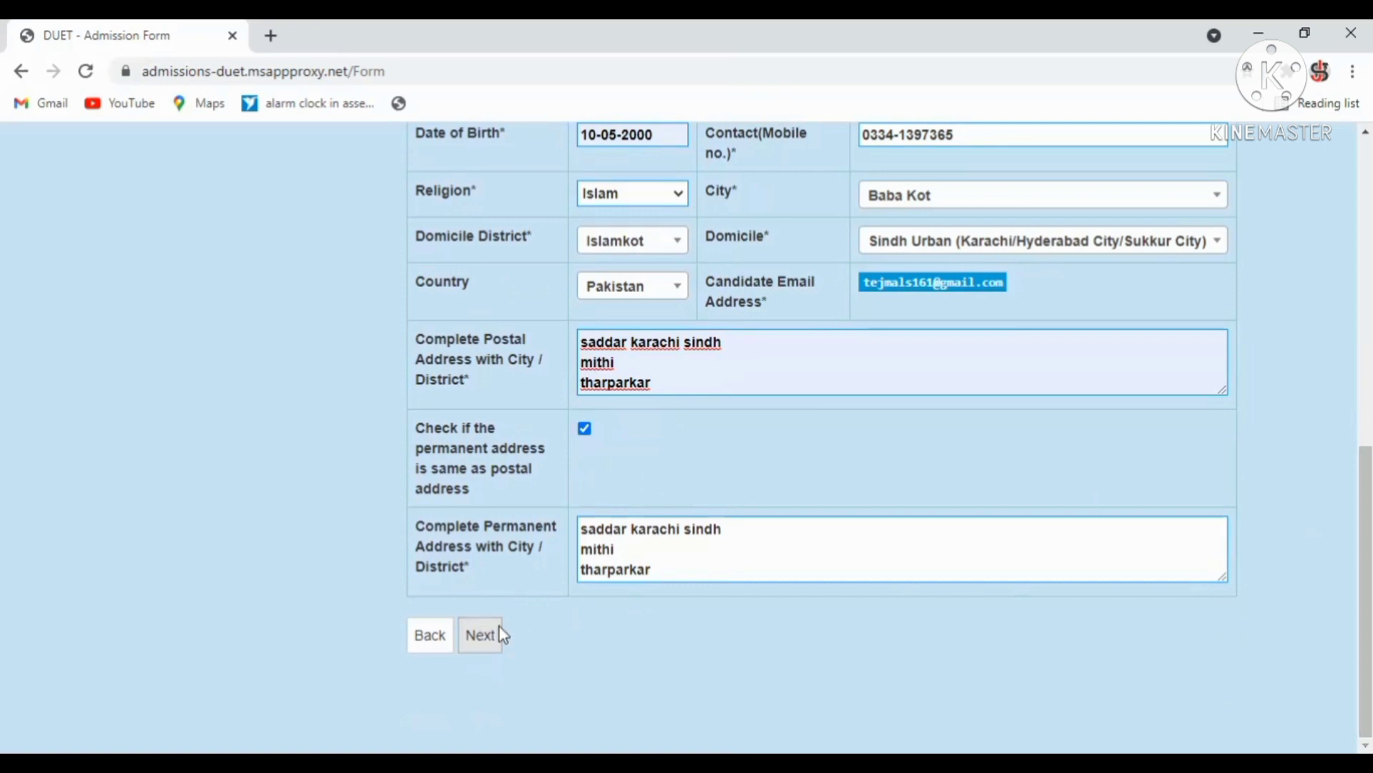
On Parent/Guardian Details, set occupation Farmer, enter the parent's CNIC, and choose religion Islam.
click(485, 642)
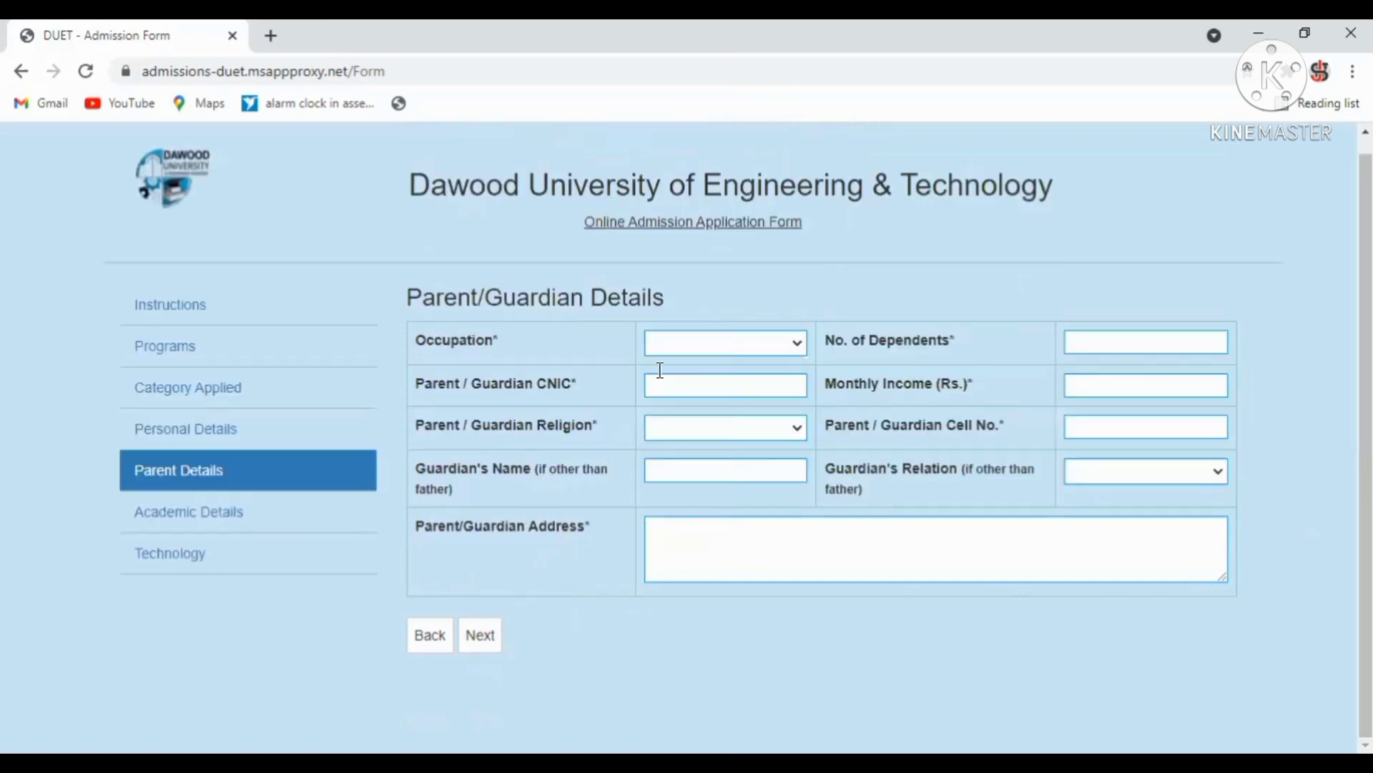
click(676, 346)
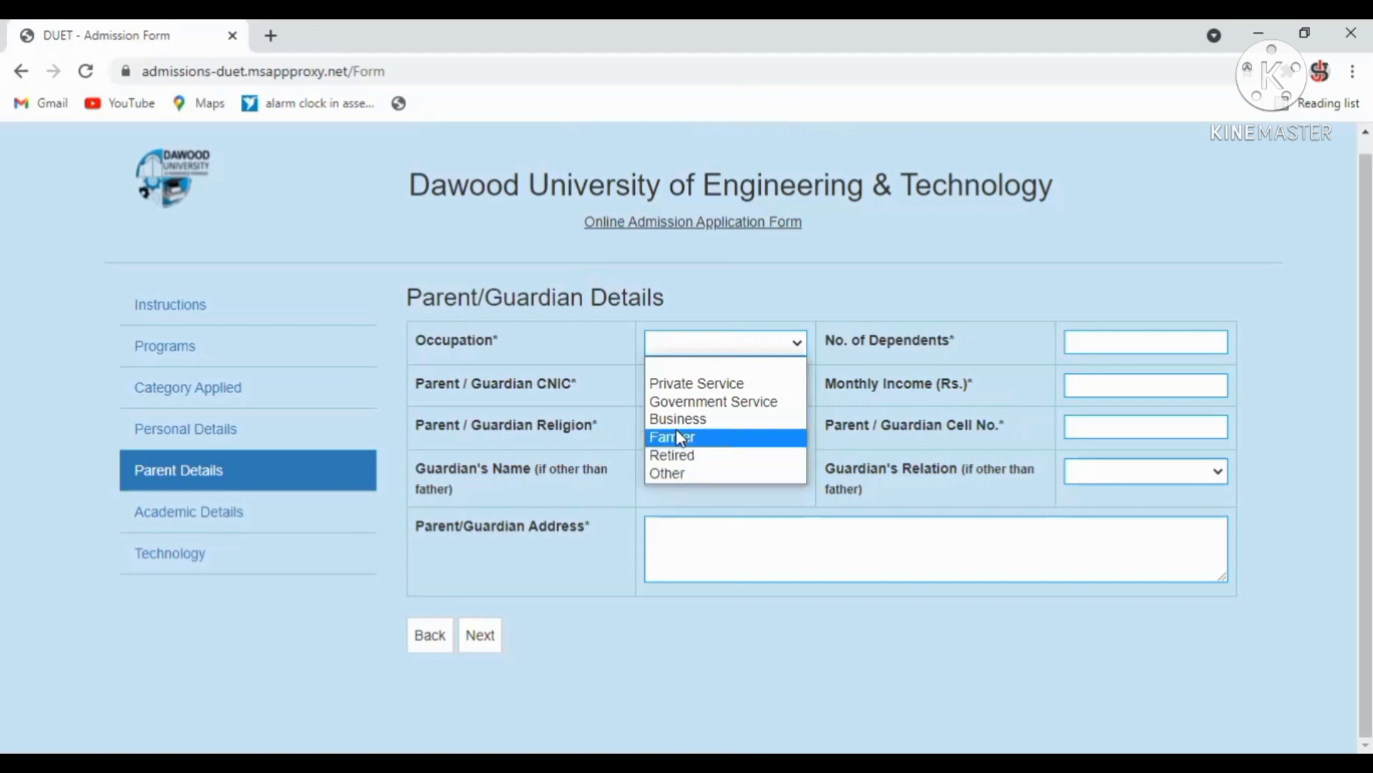
click(678, 436)
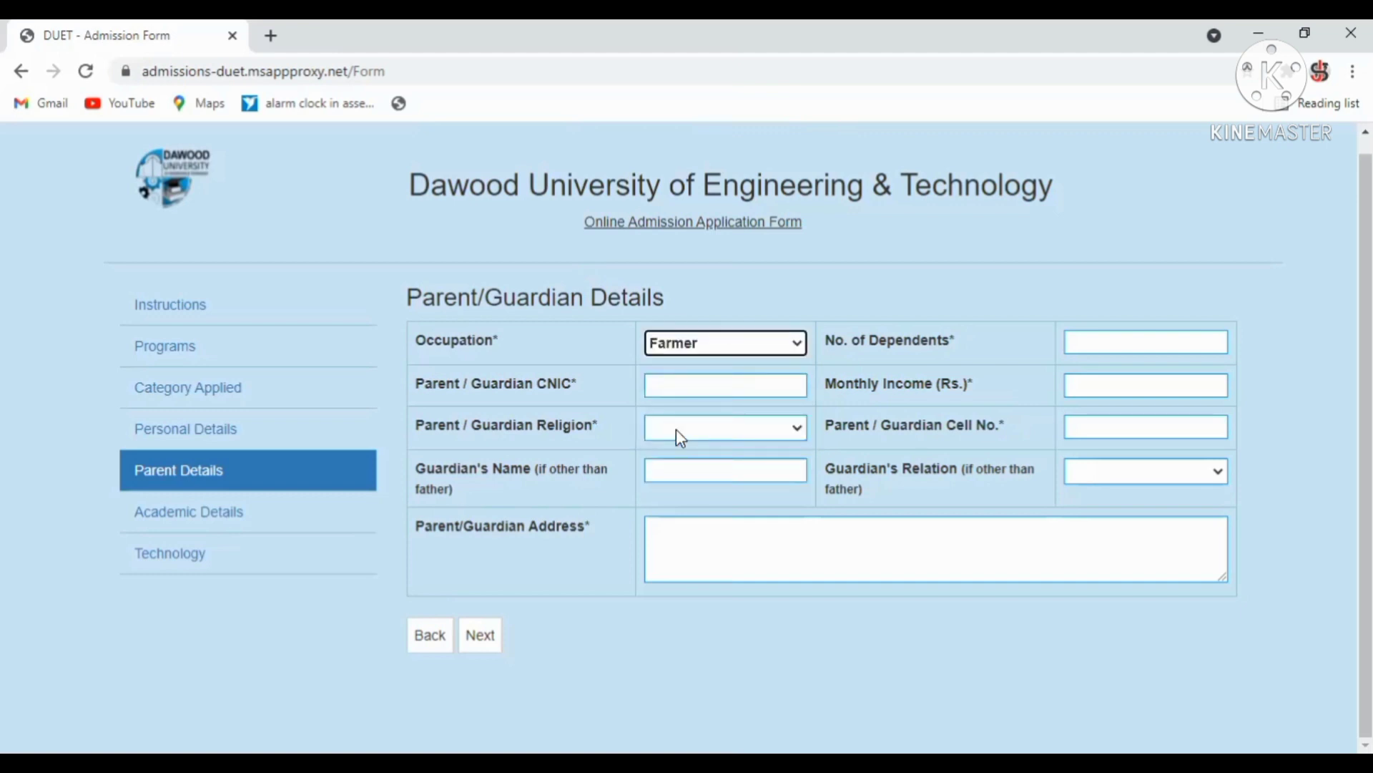
click(699, 386)
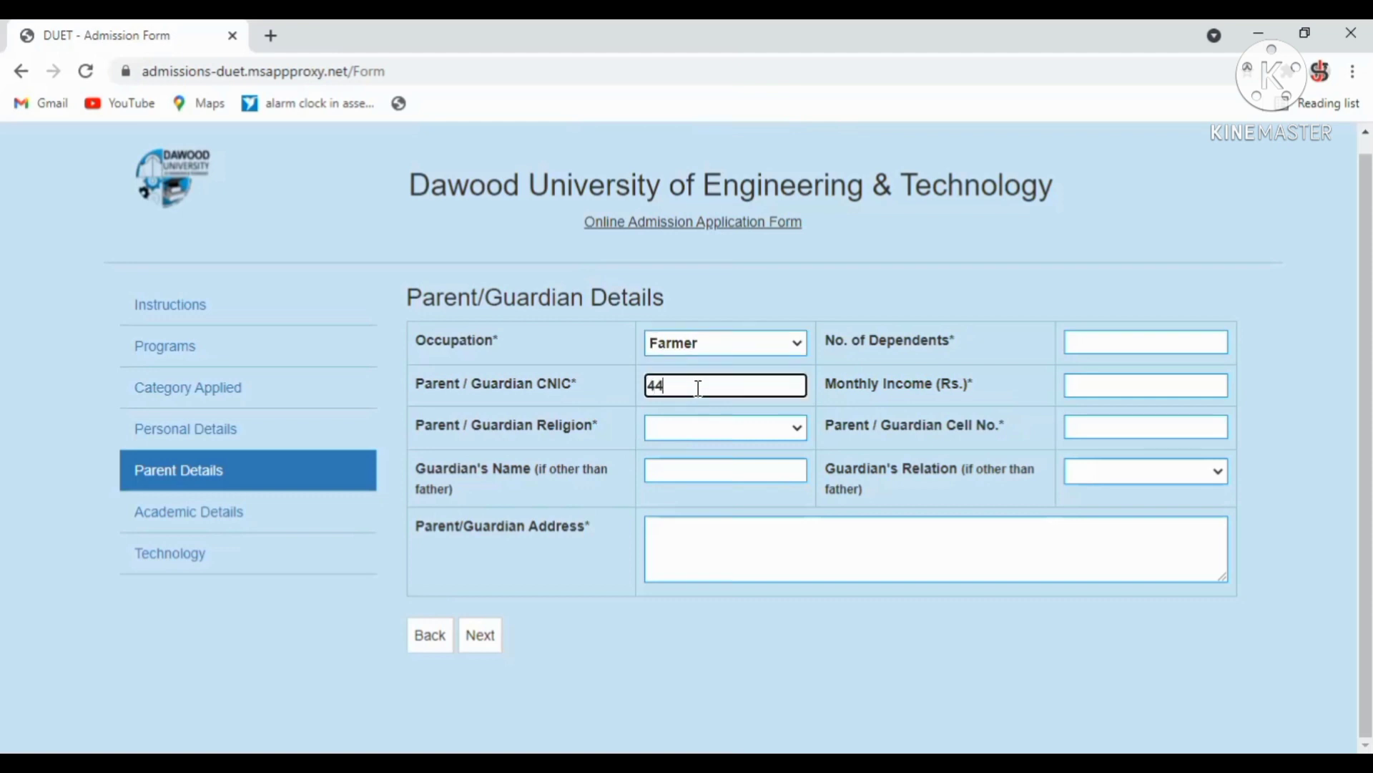
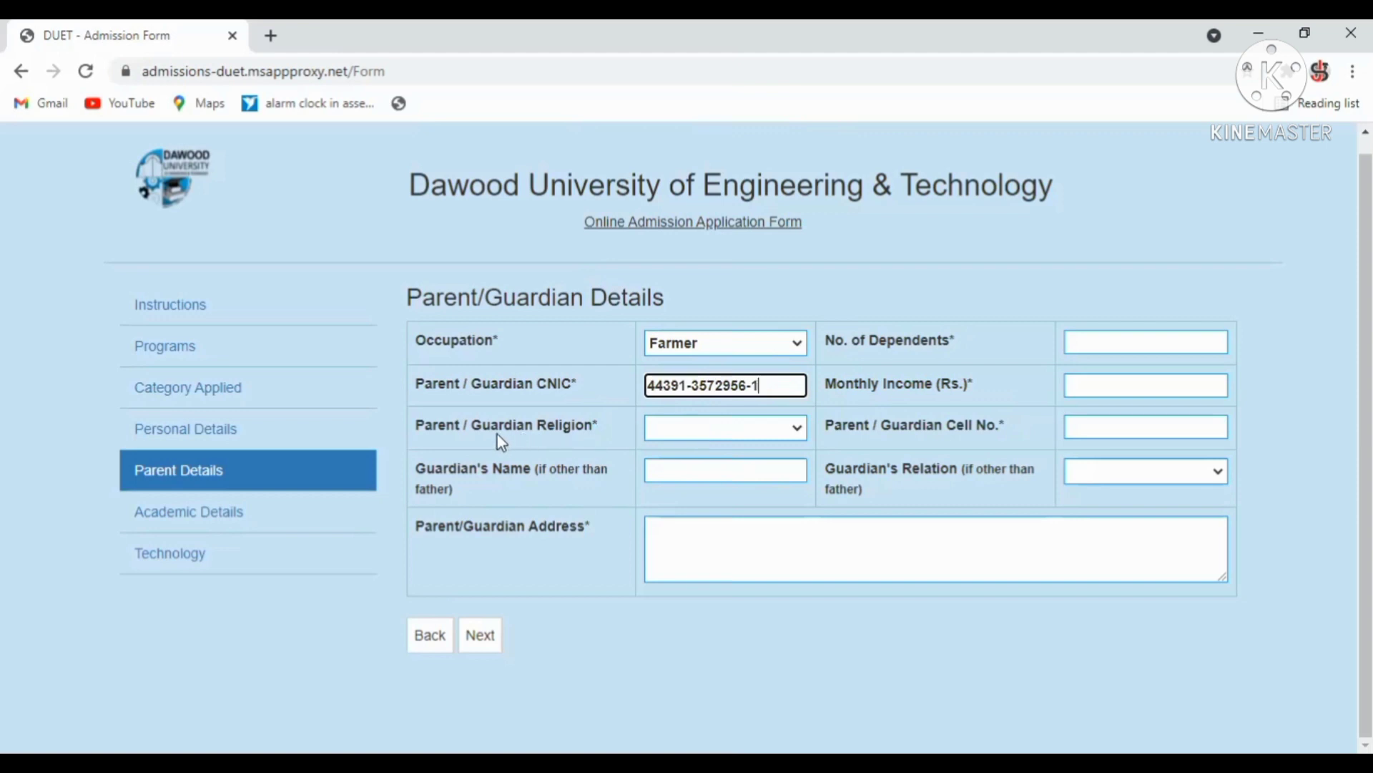
click(691, 430)
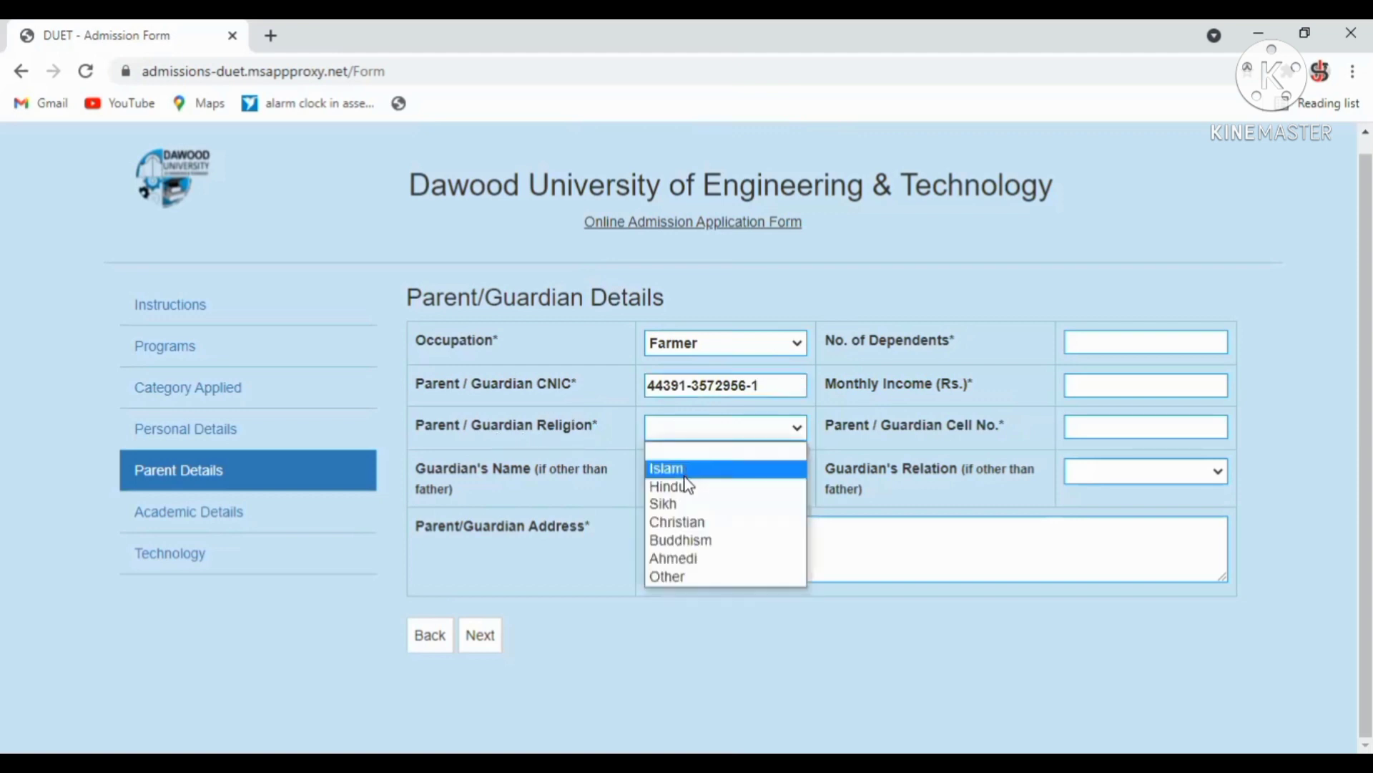
click(685, 475)
Enter the guardian's name, 2 dependents, income 50000, the guardian's cell number and saved address.
click(688, 479)
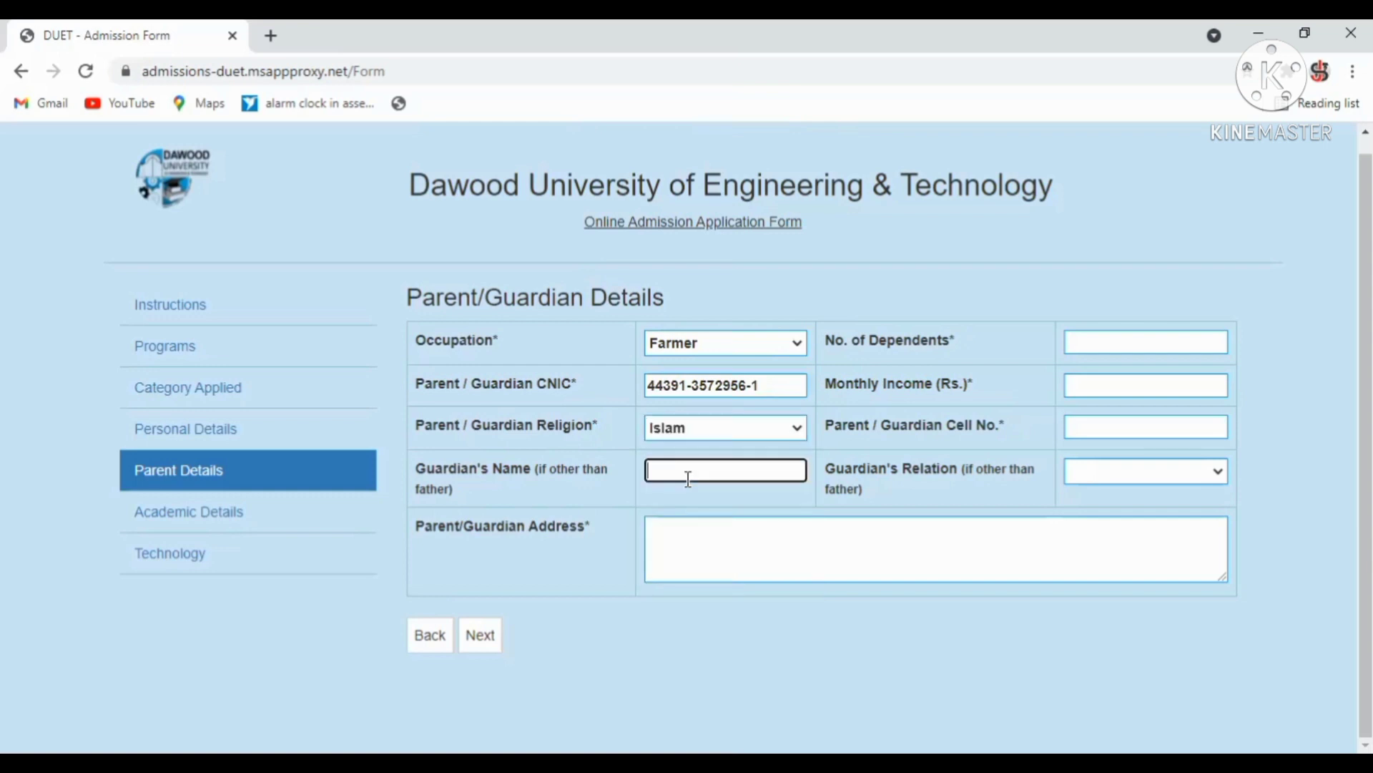
text(father)
click(1123, 342)
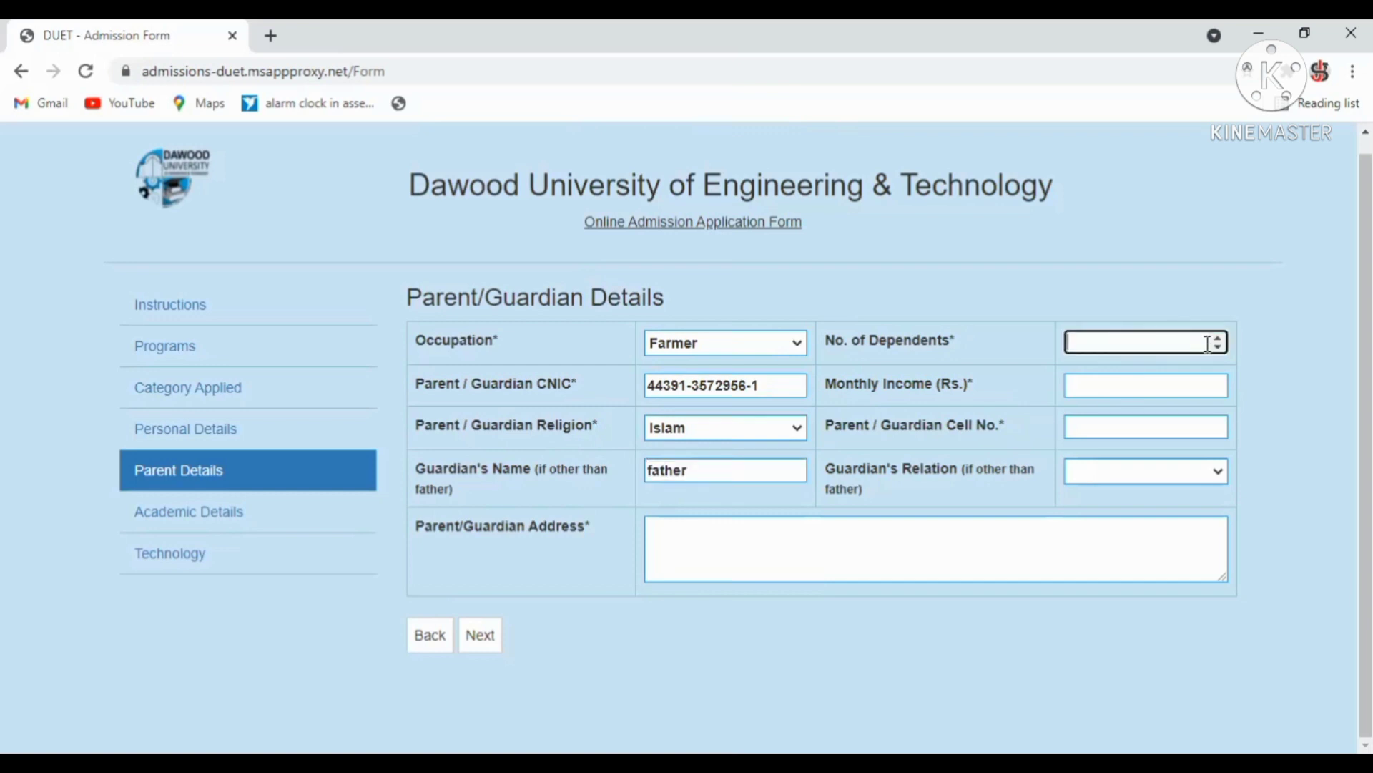
text(2)
click(1125, 390)
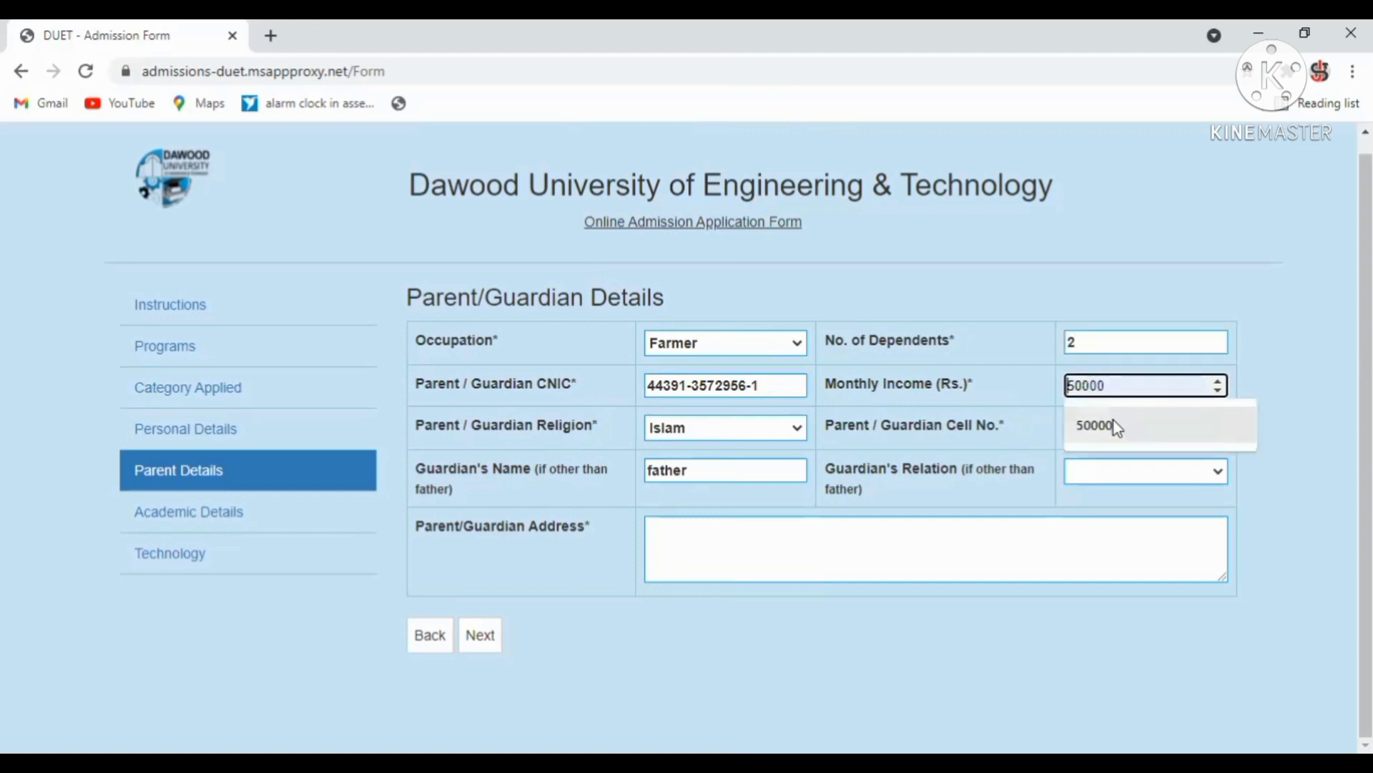
click(1109, 422)
click(1101, 428)
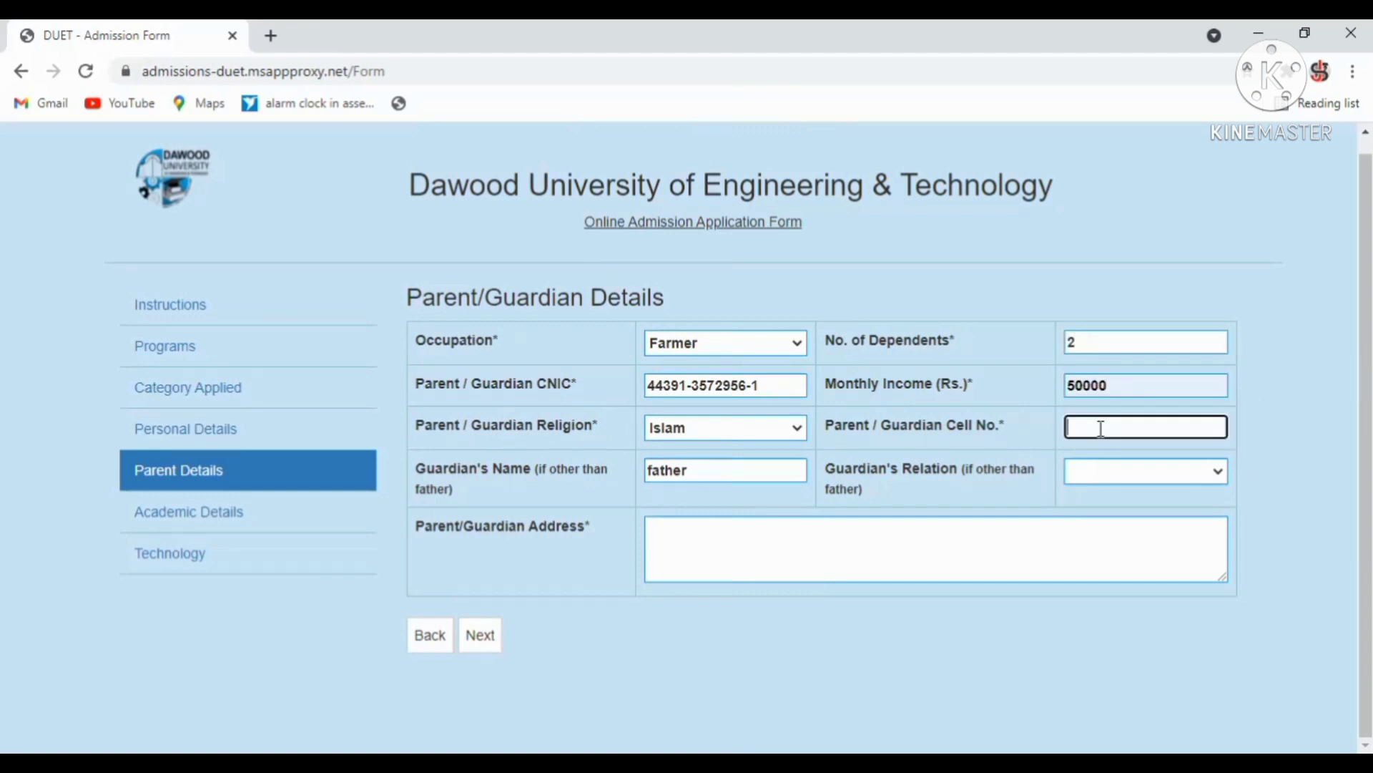
click(1073, 471)
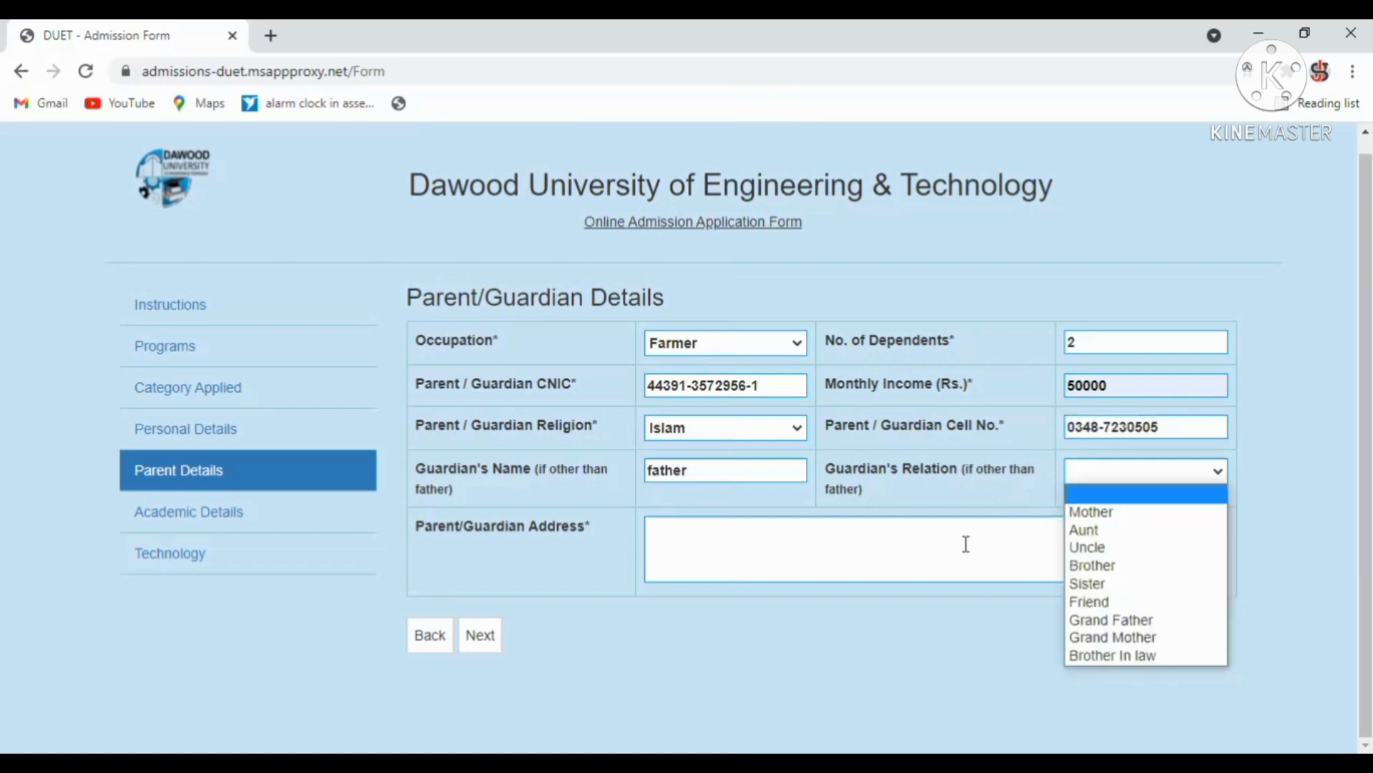
click(783, 562)
click(748, 623)
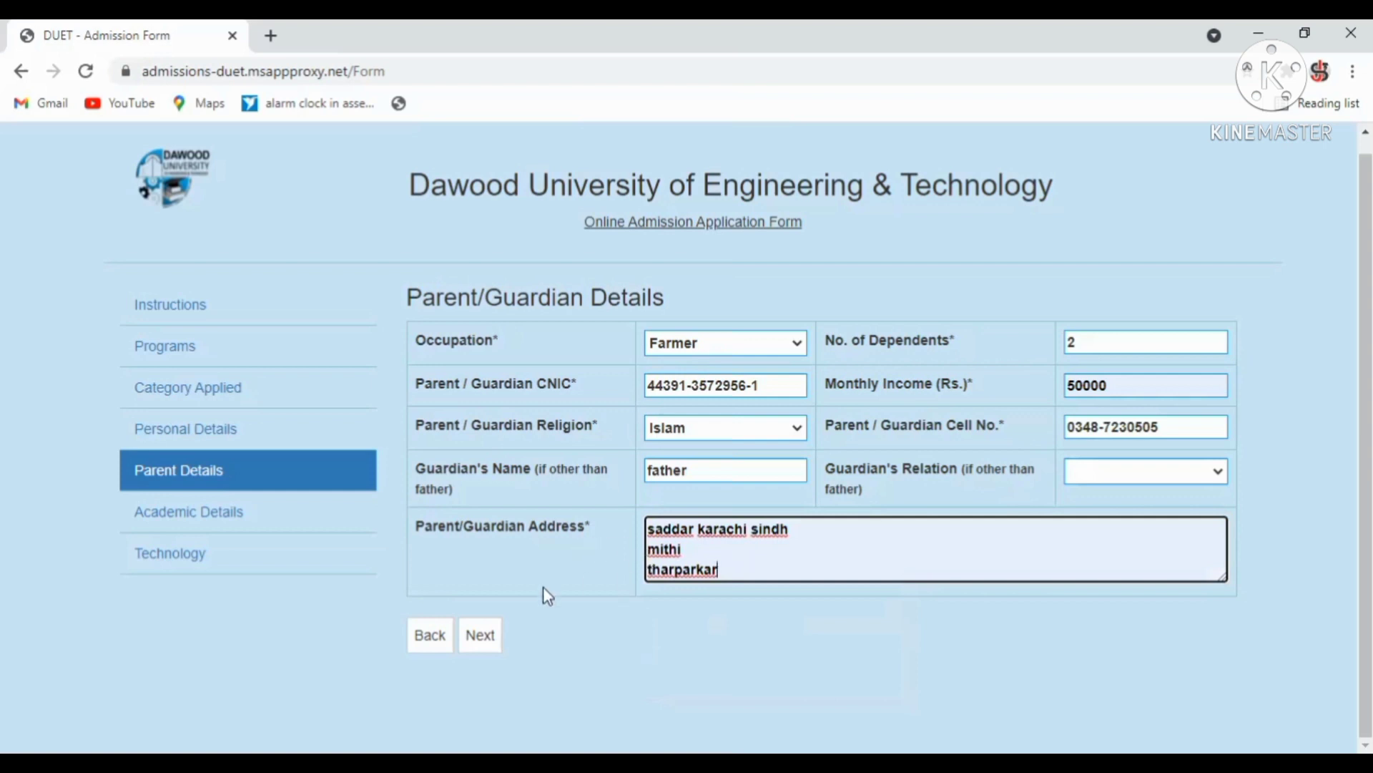
On academic details, enter Matric, Science major, with total marks 850.
click(490, 642)
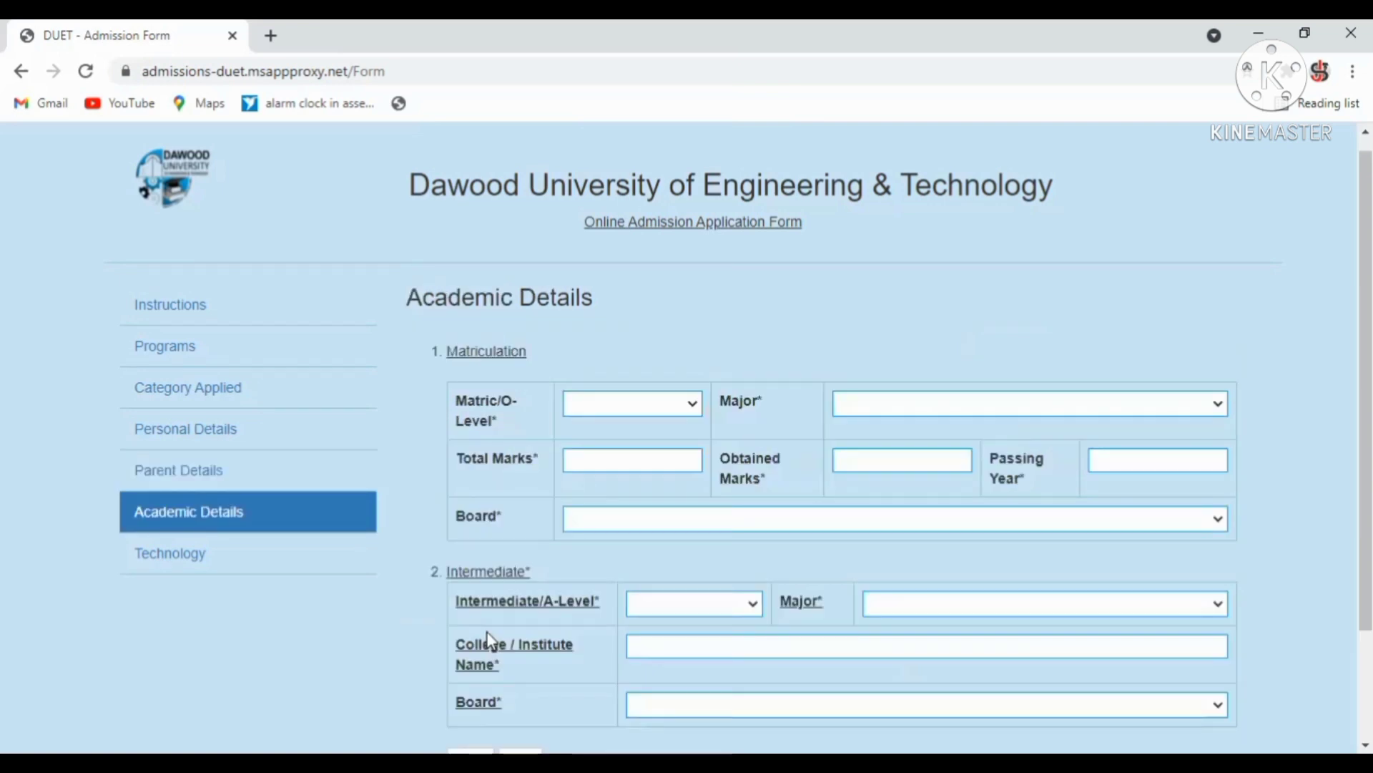
scroll(1366, 393, down, 2)
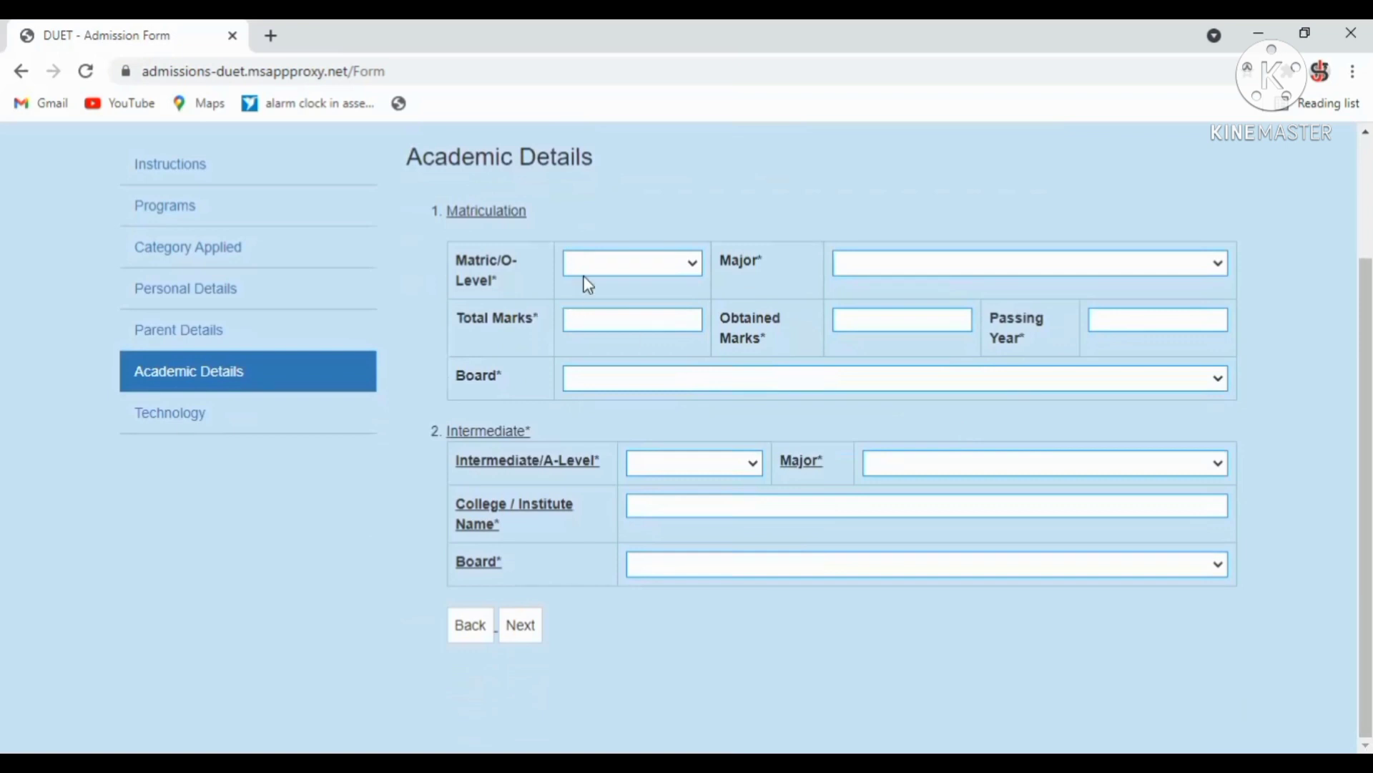
click(613, 270)
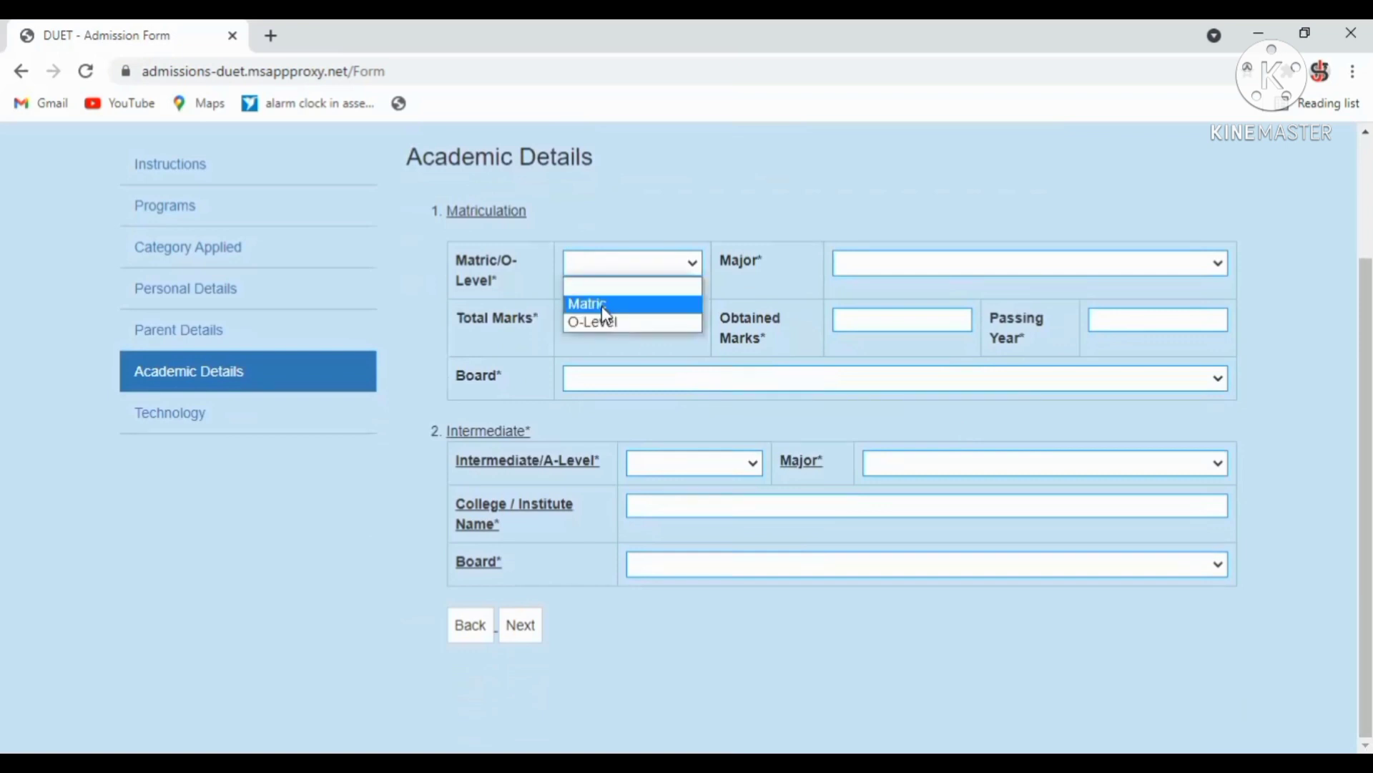
click(602, 307)
click(884, 272)
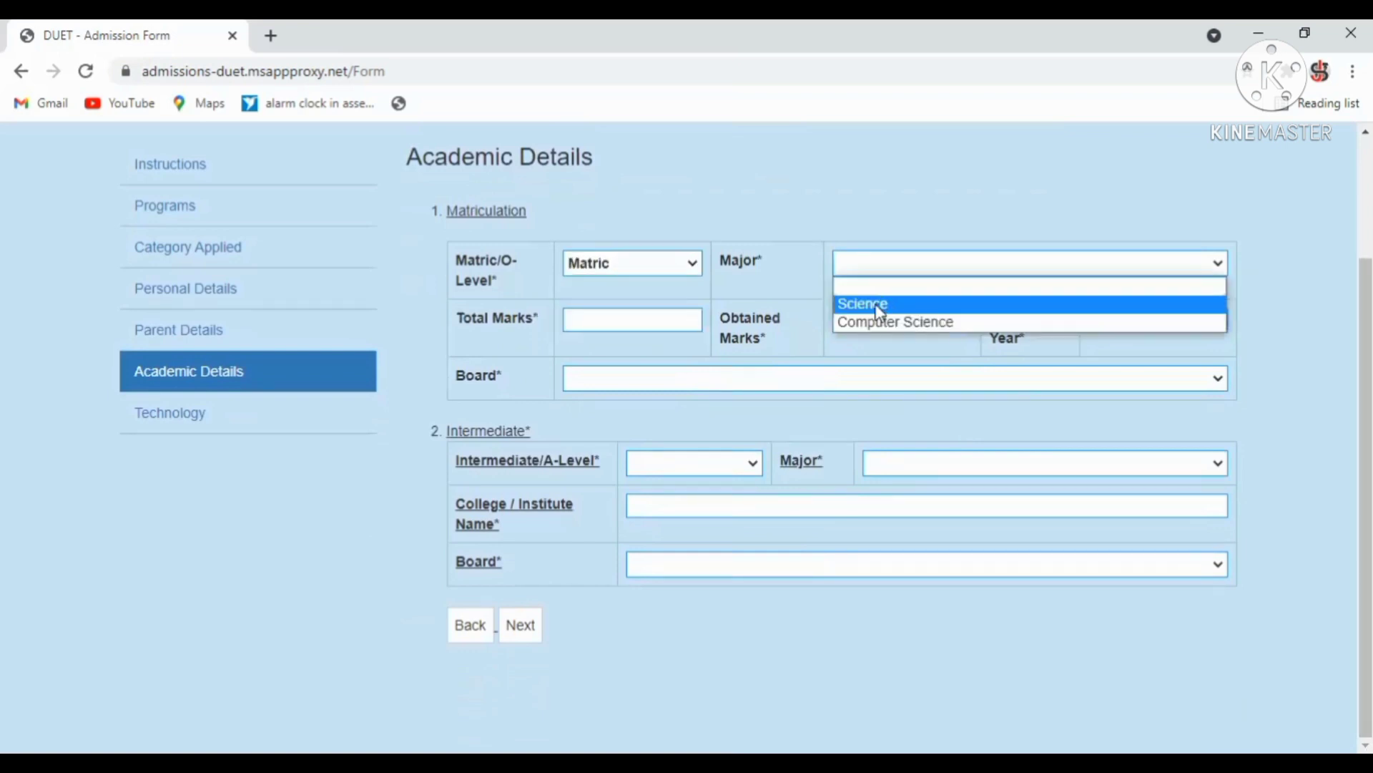
click(880, 313)
click(644, 322)
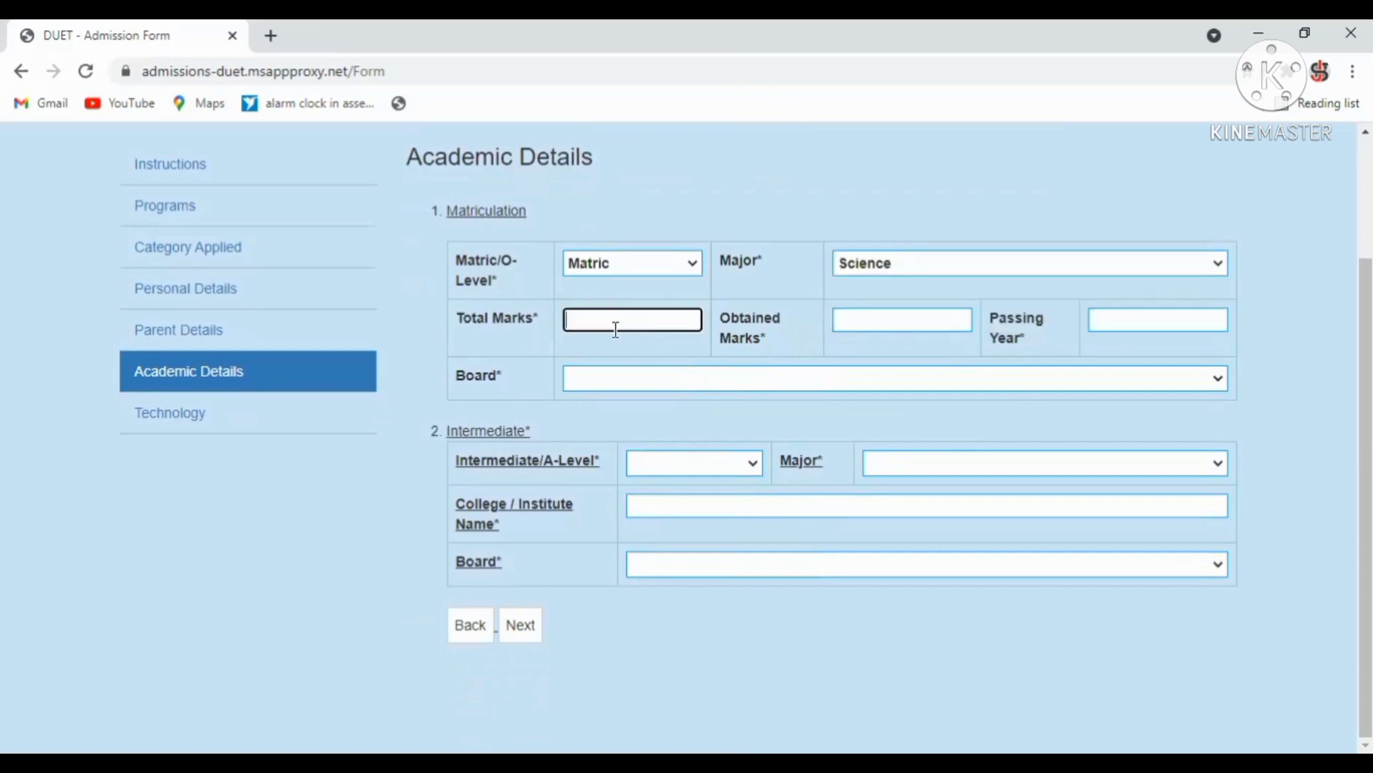
text(1)
key(BackSpace)
text(850)
Add matric obtained marks 780, passing year 2015, and the Karachi board.
click(855, 322)
text(780)
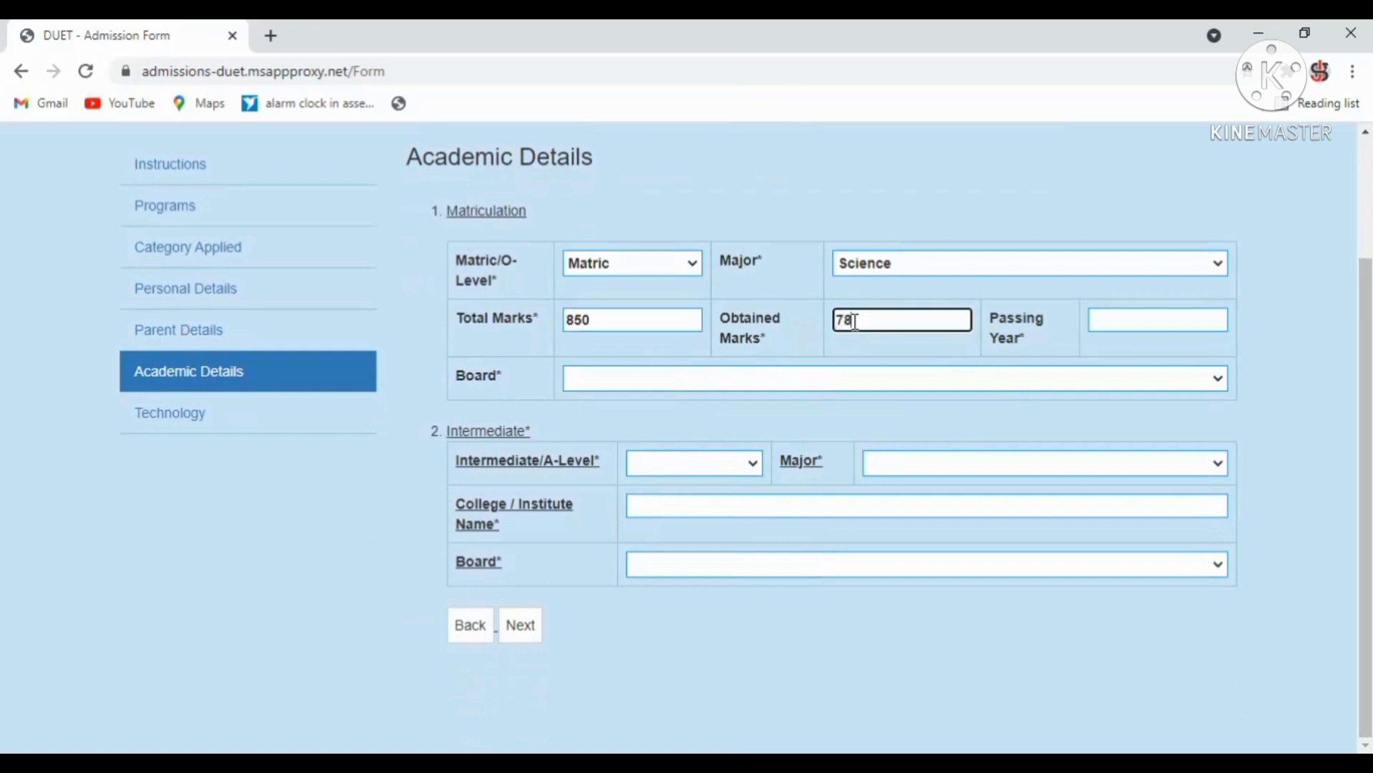
click(1114, 322)
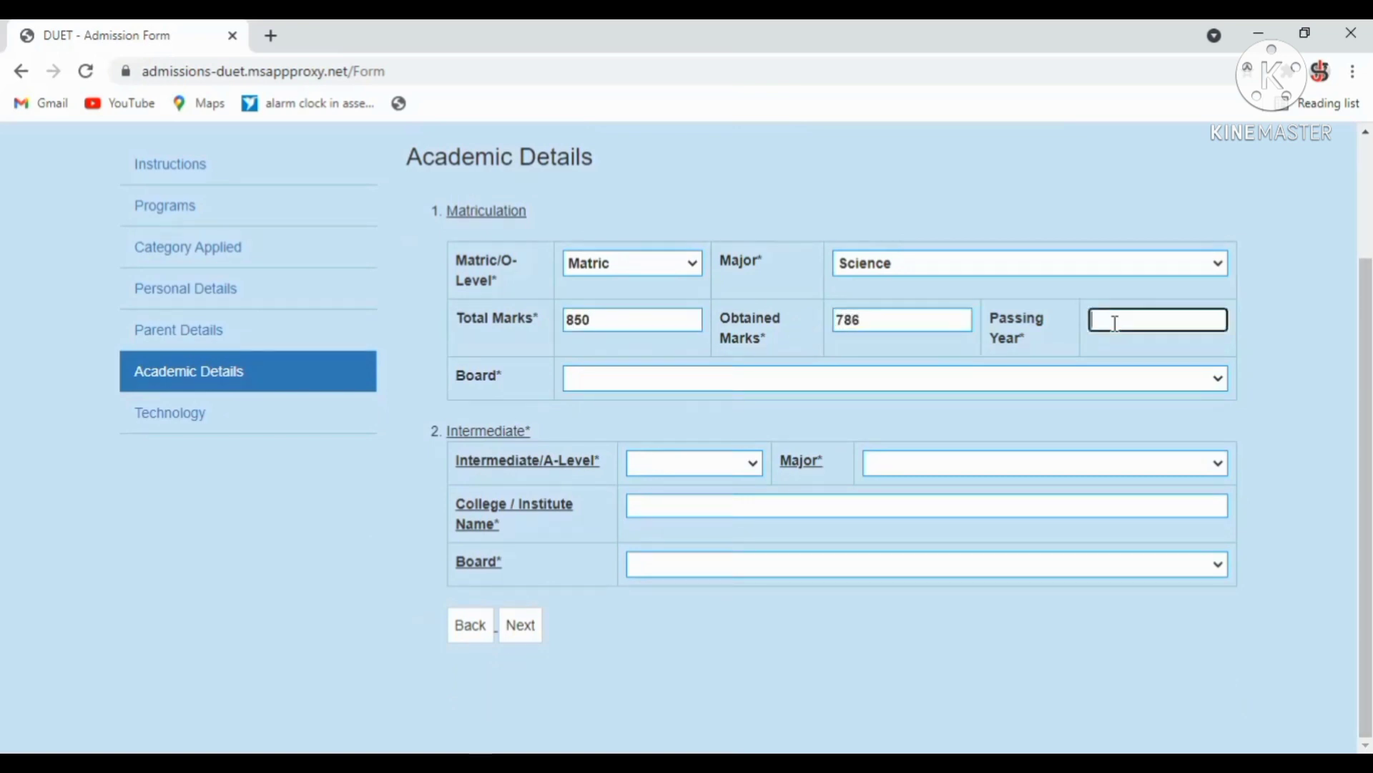
text(2015)
click(684, 385)
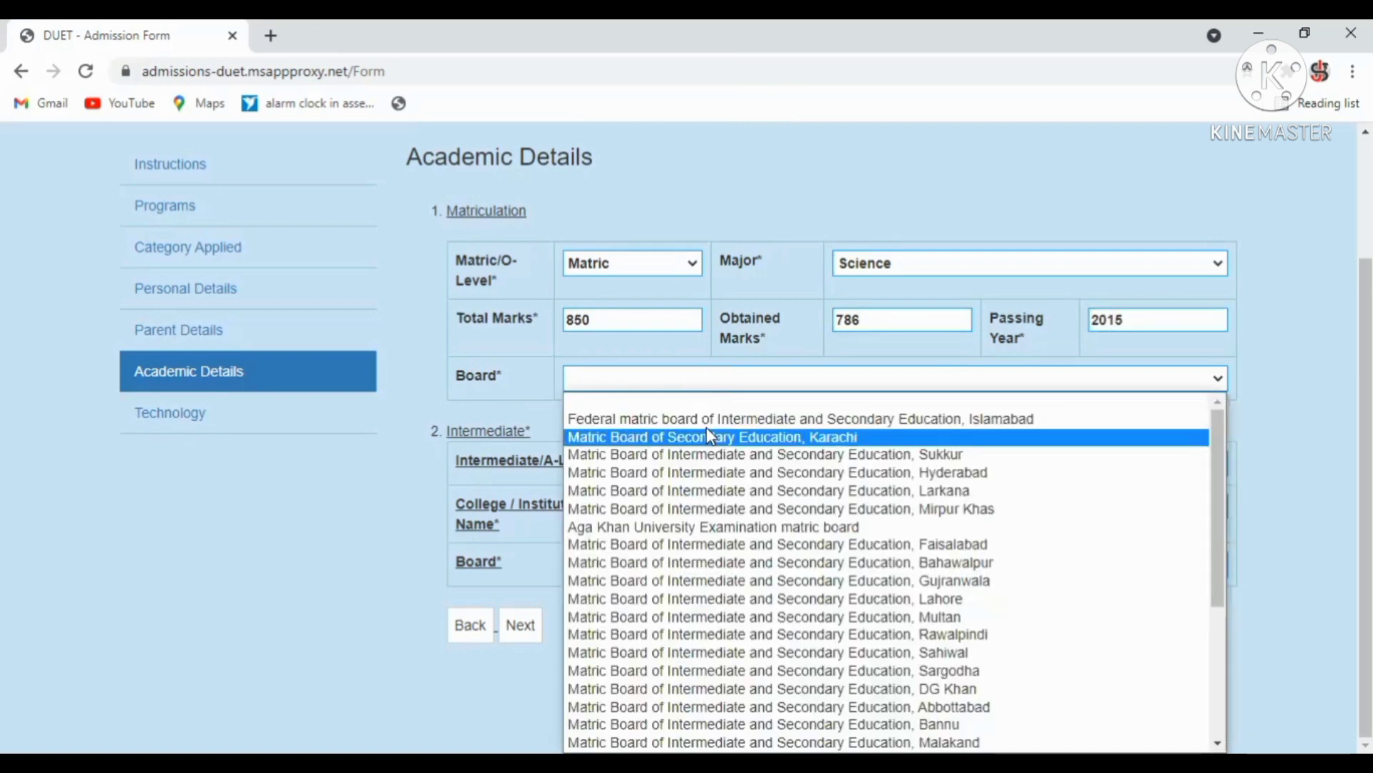
click(706, 433)
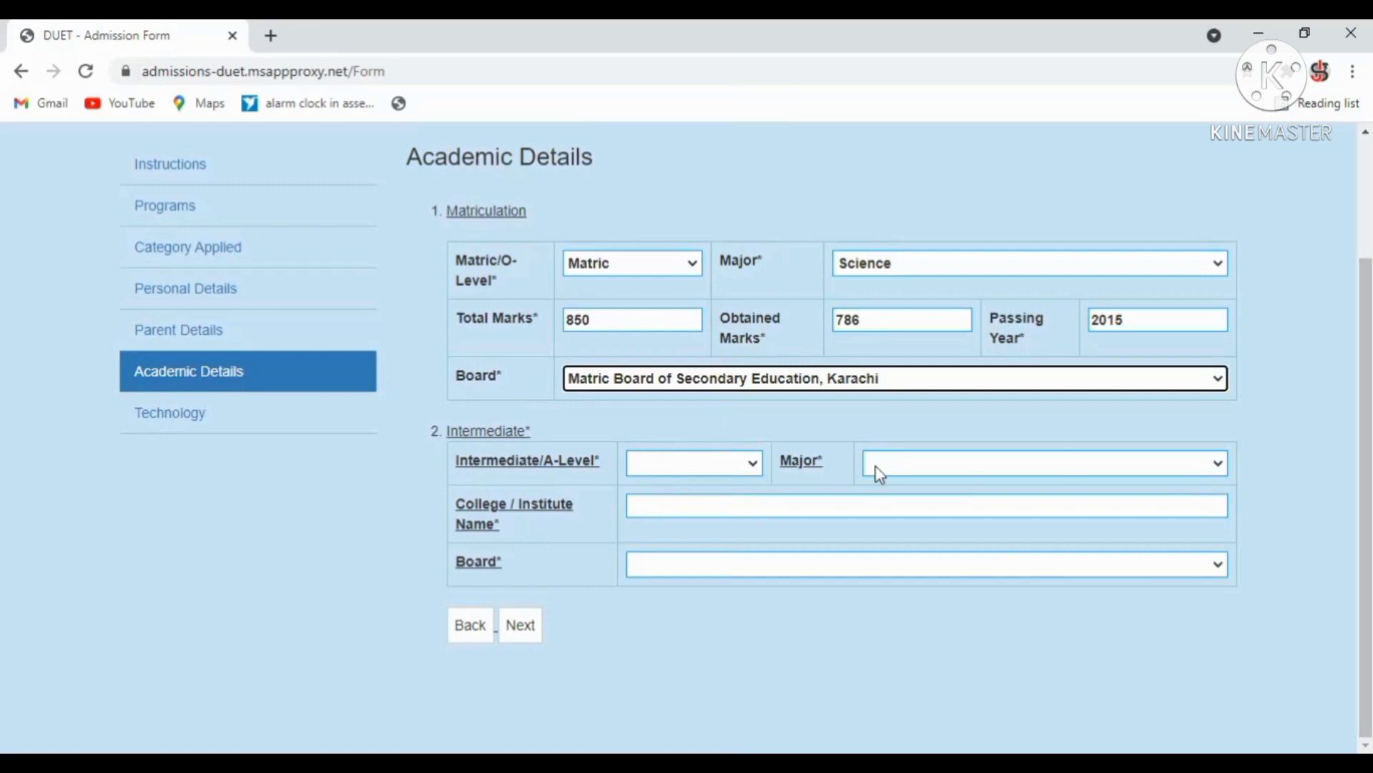
Enter Intermediate, DAE (Computer Information), college 'govt karachi' and Mirpur Khas board, then continue.
click(691, 467)
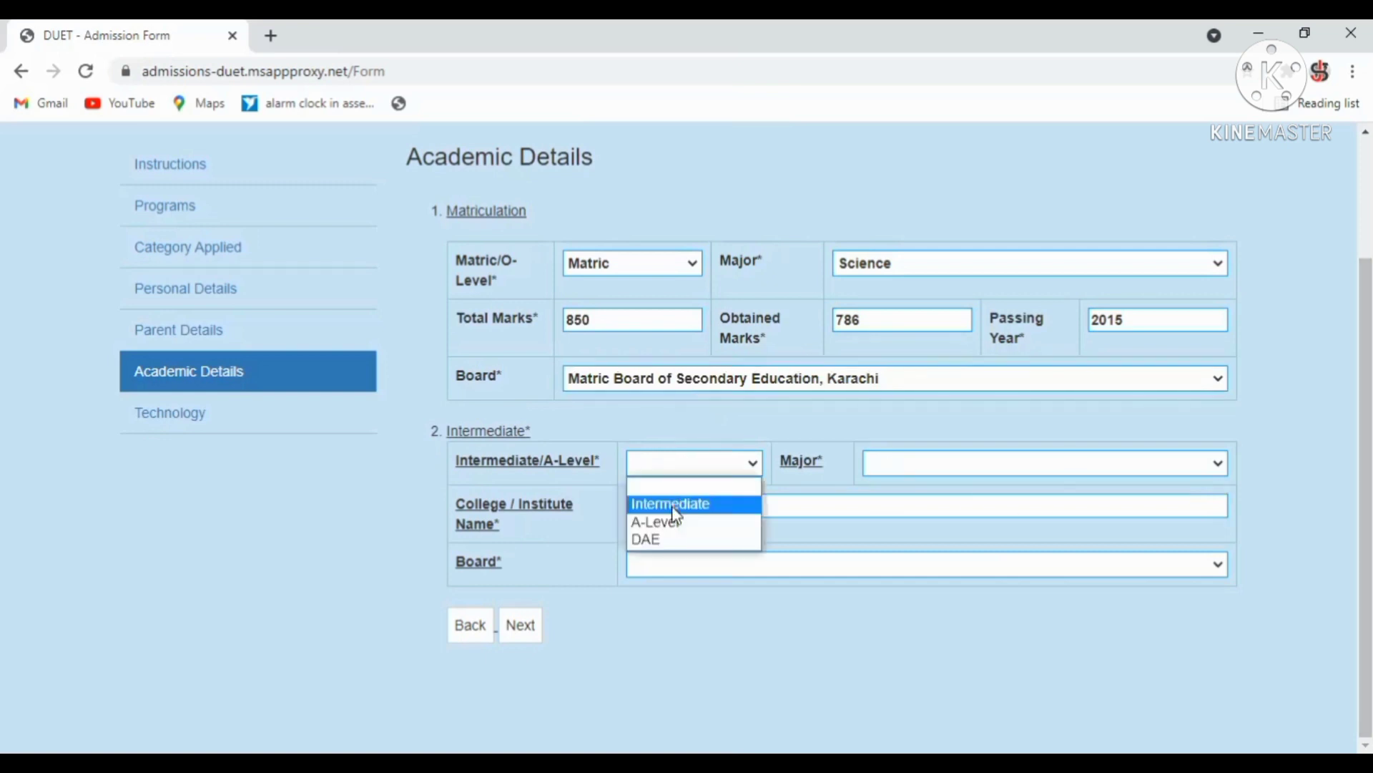
click(674, 505)
click(930, 463)
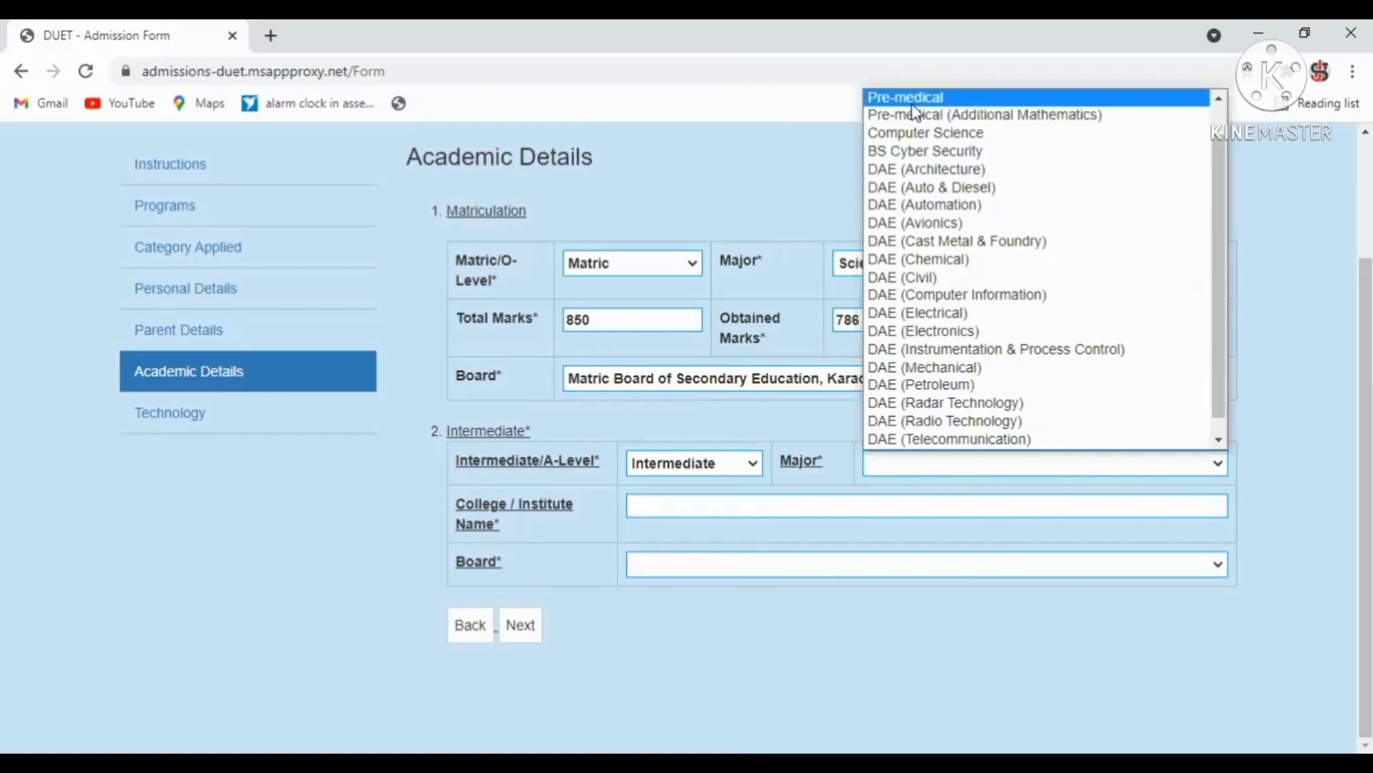
click(951, 297)
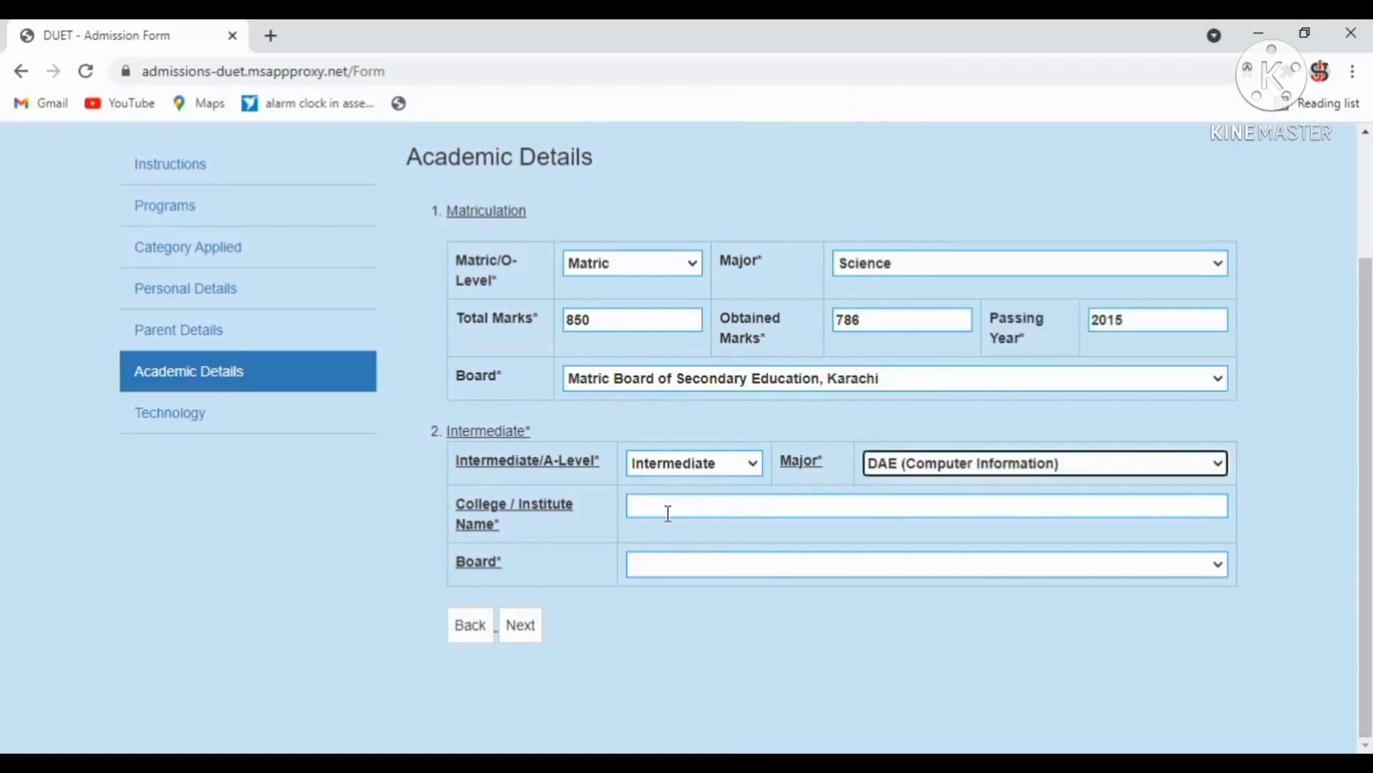
click(668, 512)
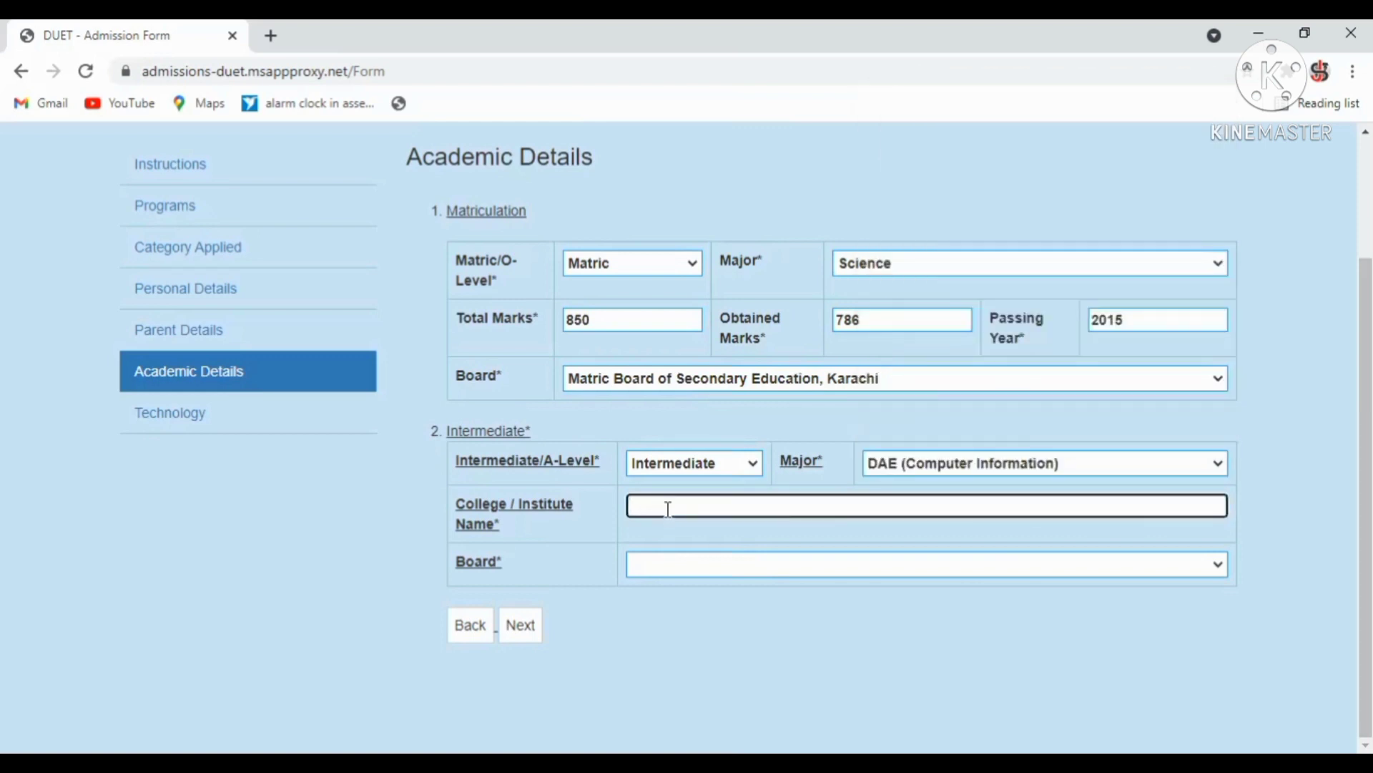
text(govt karachi)
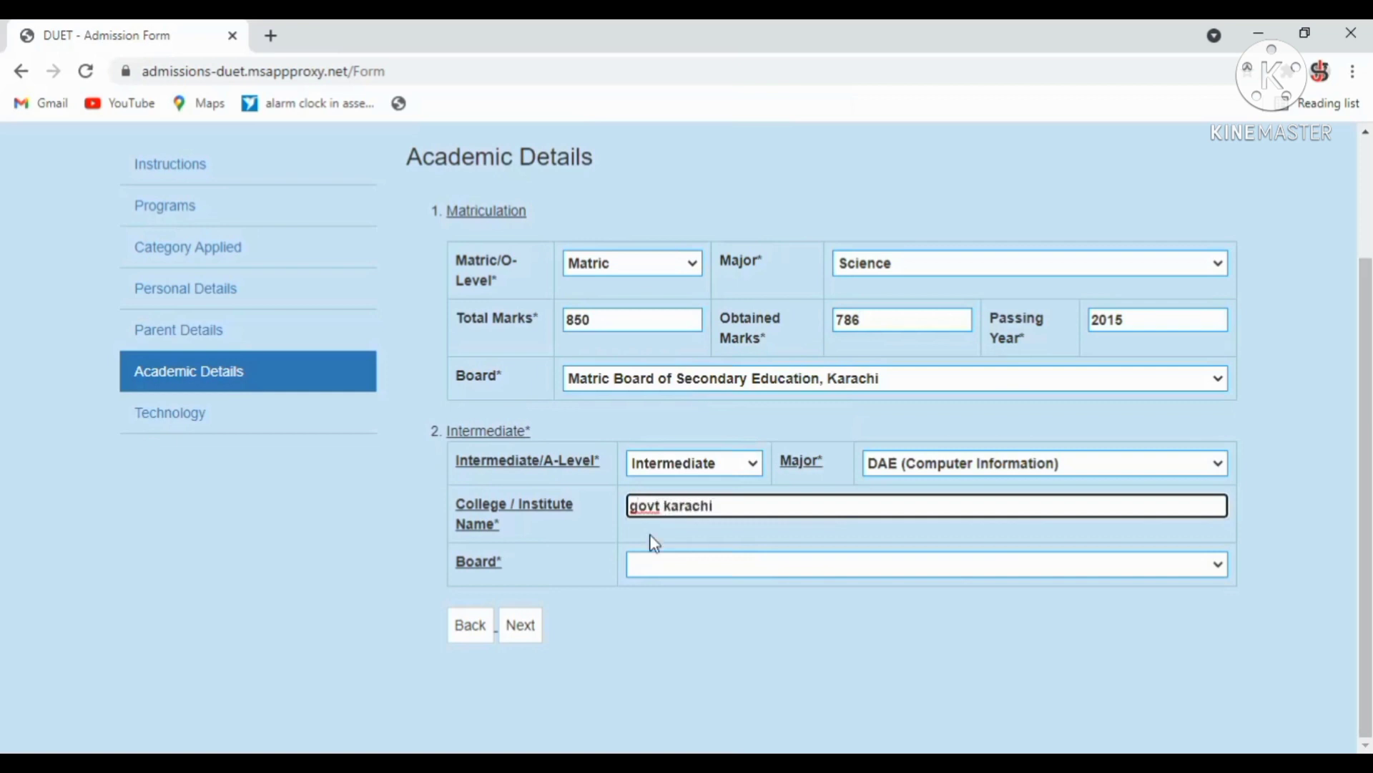
click(652, 570)
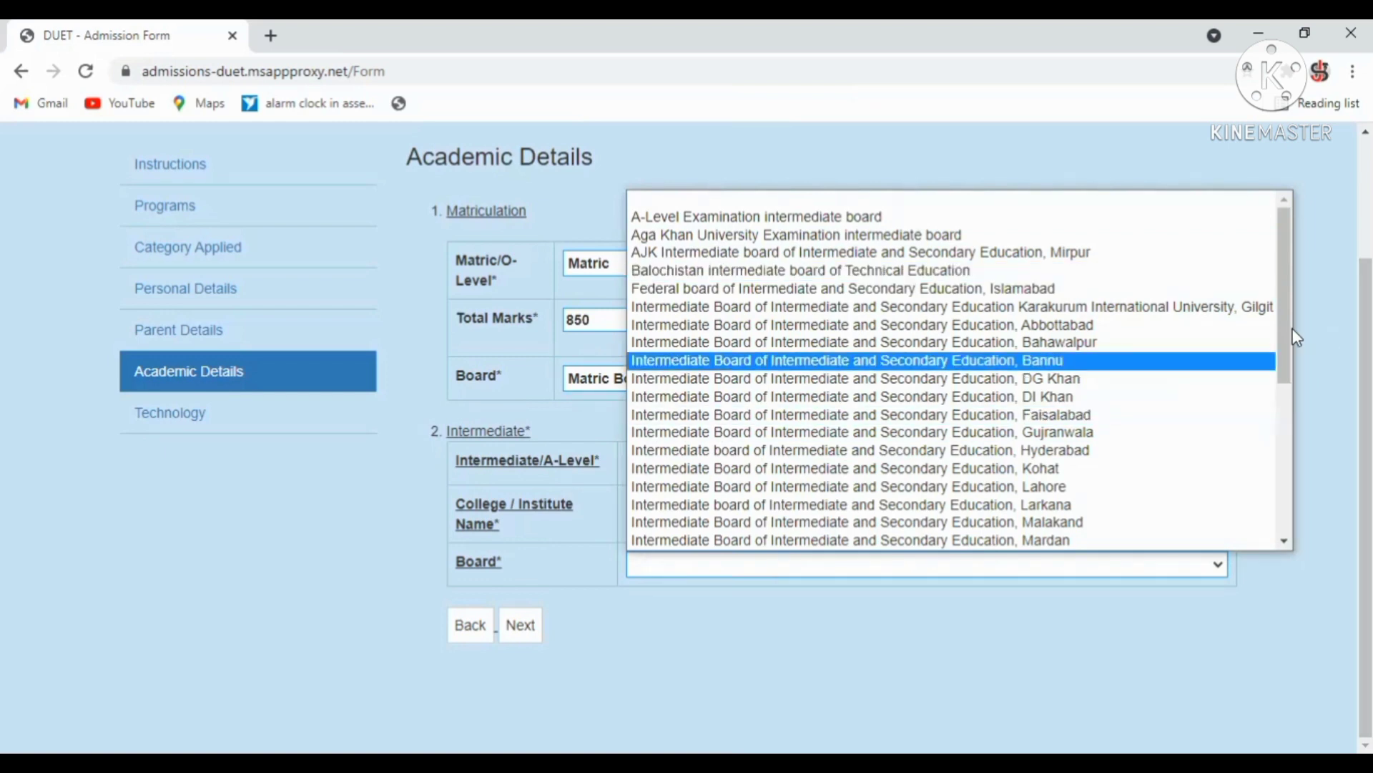
drag(1286, 329, 1208, 416)
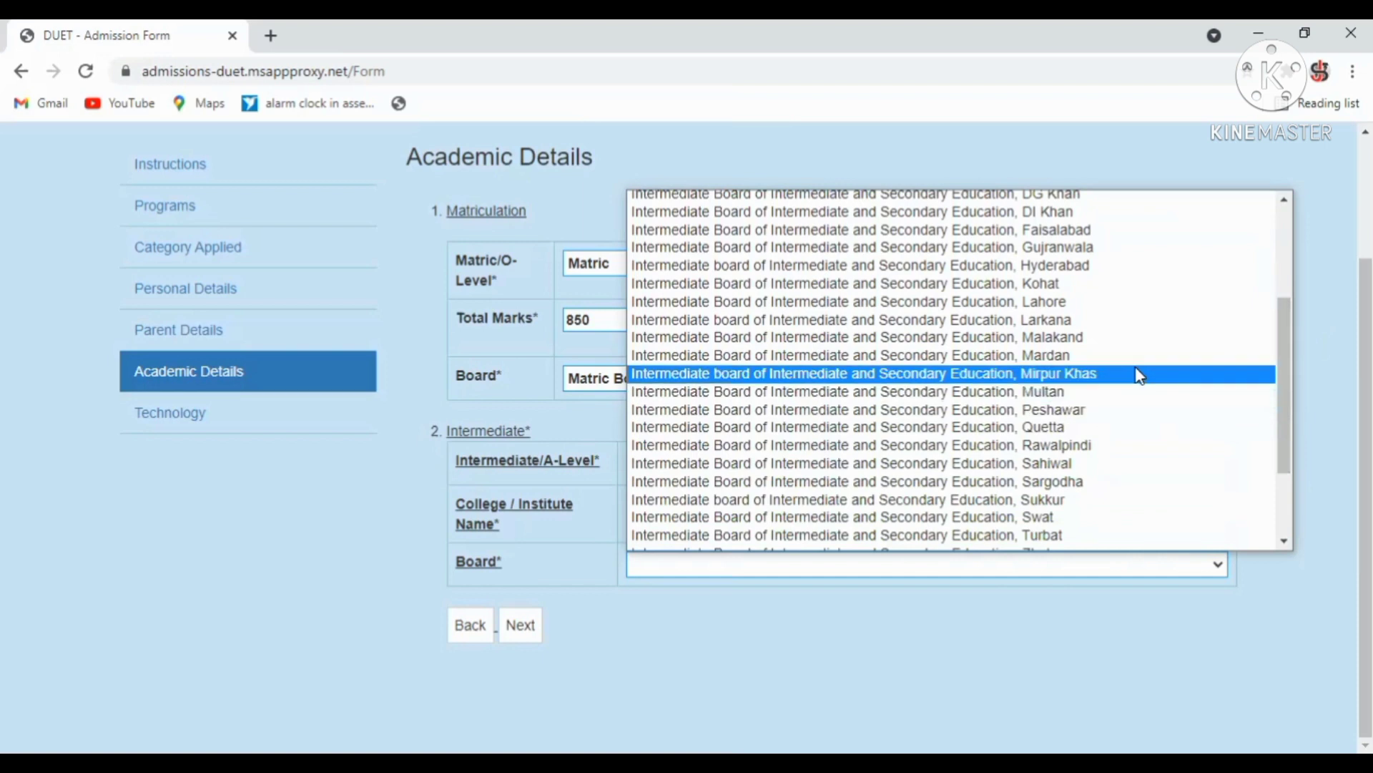
click(1139, 374)
click(520, 630)
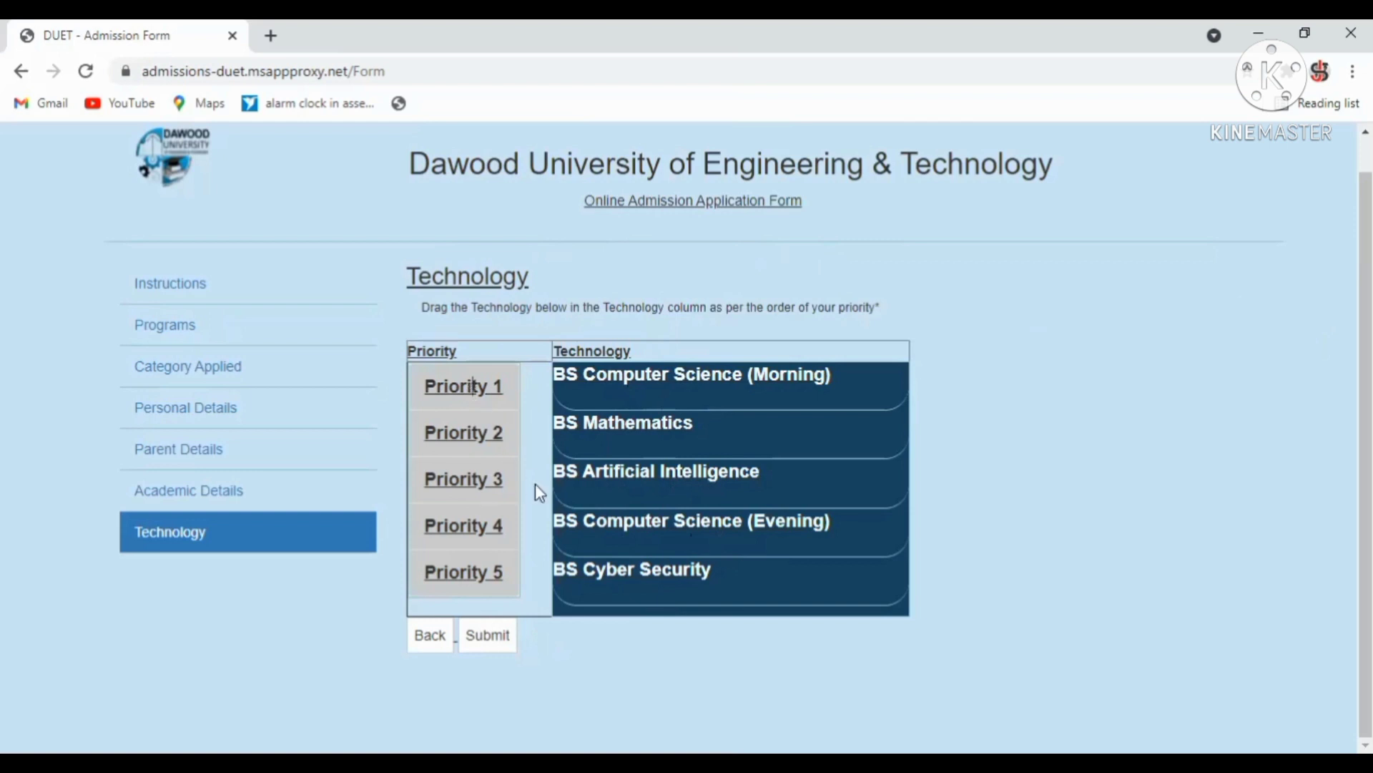
Submit the application with priorities Computer Science (Morning) first through Cyber Security fifth.
click(490, 641)
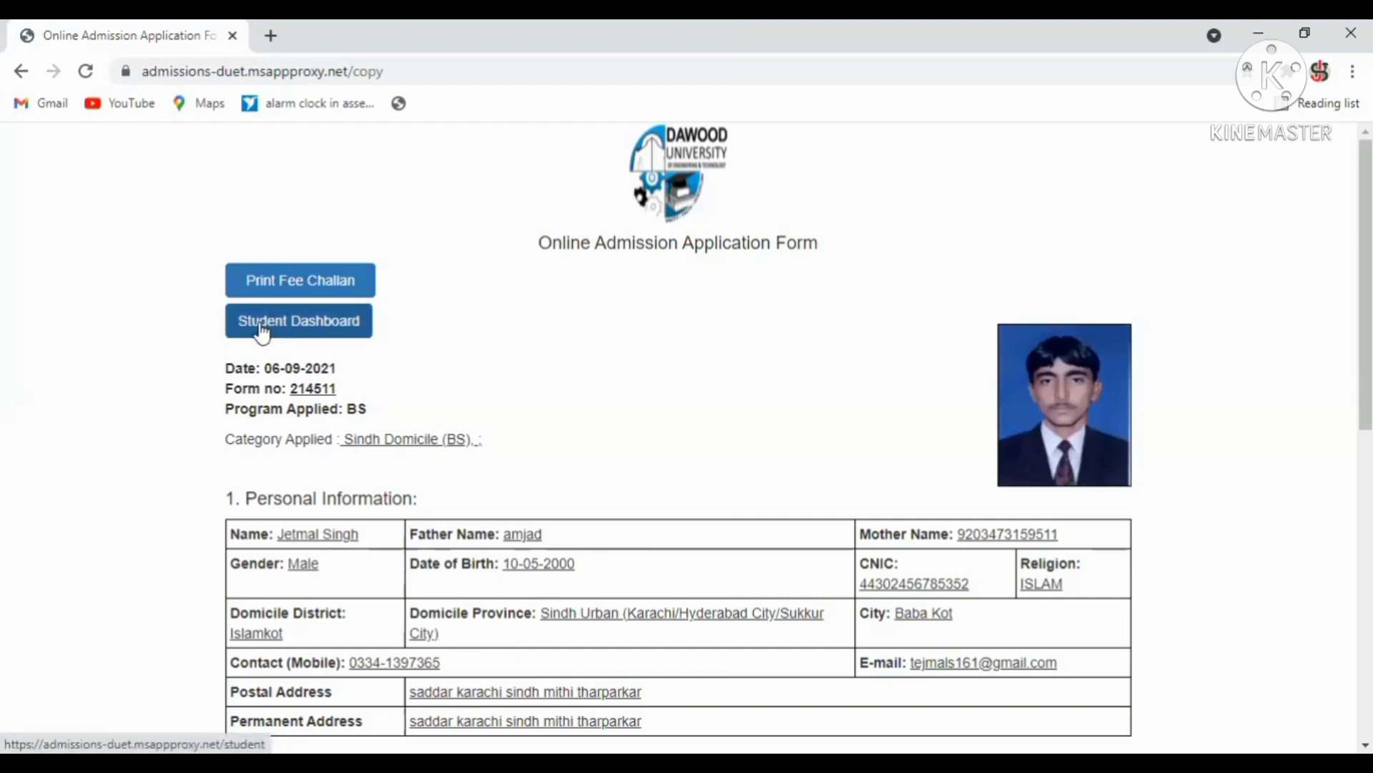
Open the printable bank fee challan for the 2500 pre-admission test fee.
drag(1366, 286, 1365, 287)
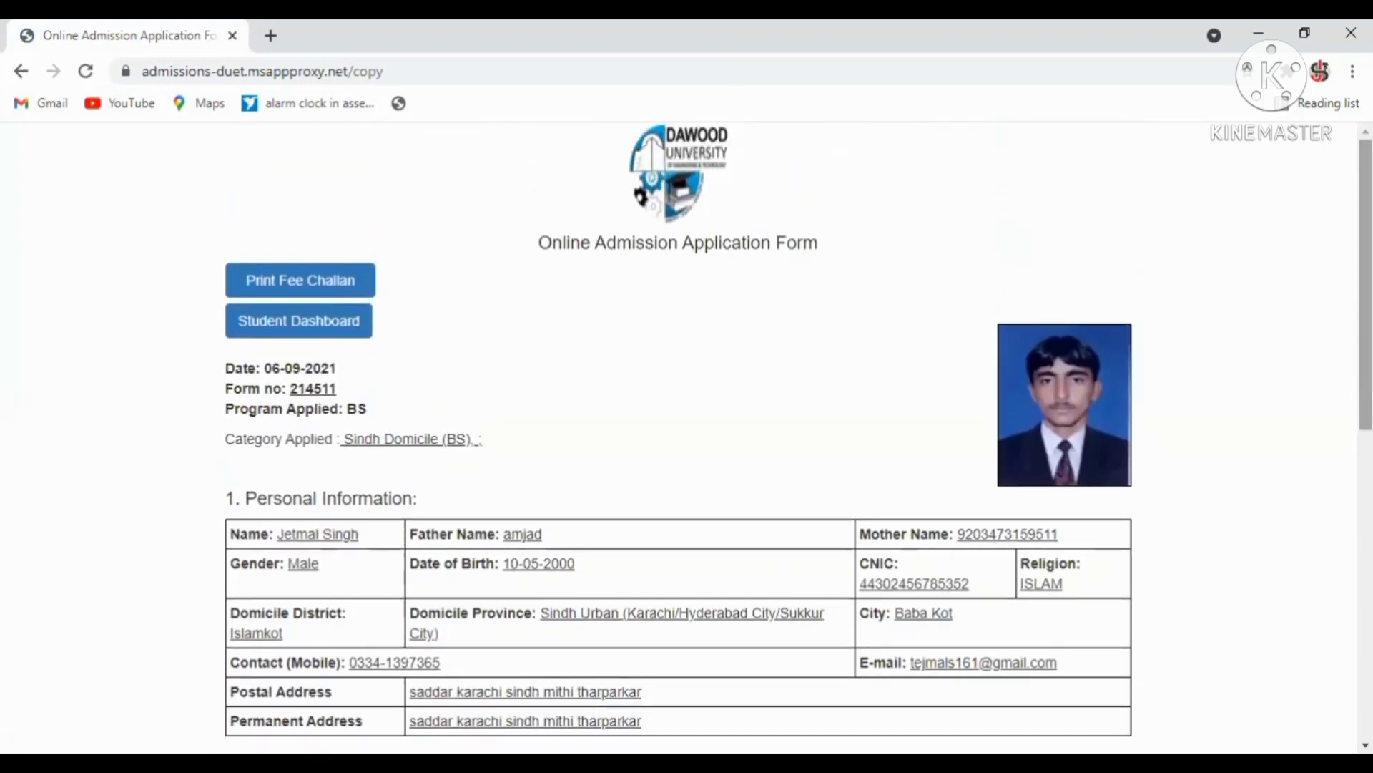
click(296, 284)
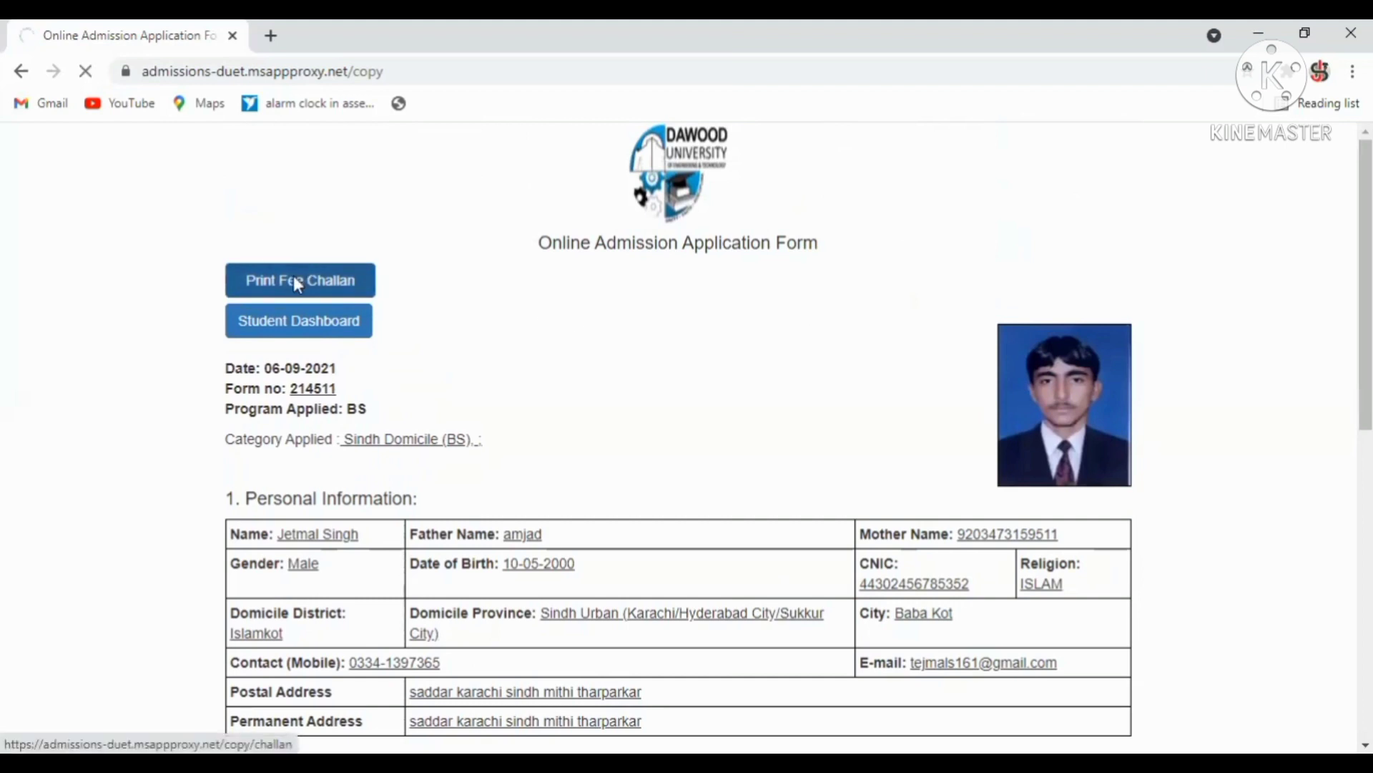